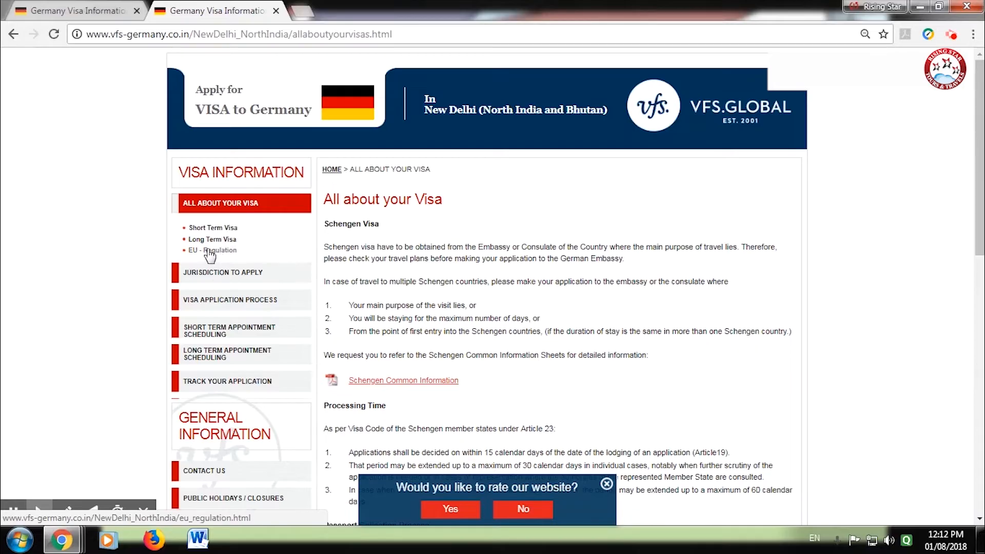
- Open the online visa application form for the short-term Tourist/Visit to Family & Friends visa and start a new application
{"action": "left_click", "coordinate": [216, 230]}
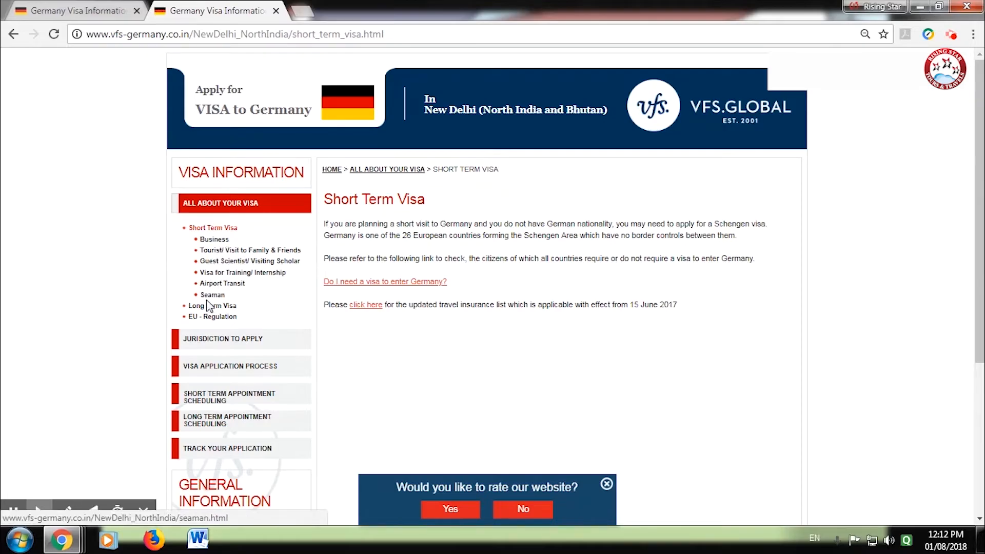
{"action": "left_click", "coordinate": [215, 251]}
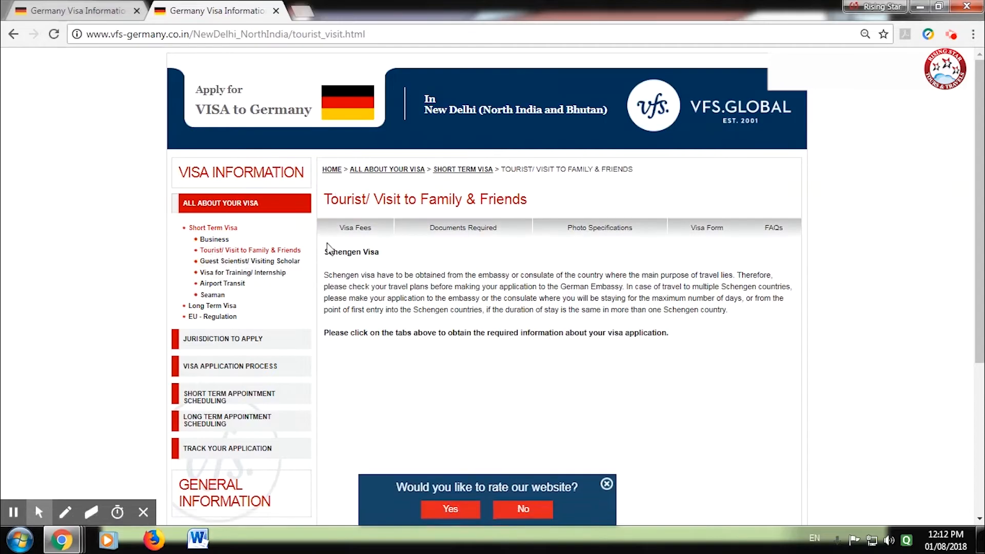
{"action": "left_click", "coordinate": [700, 231]}
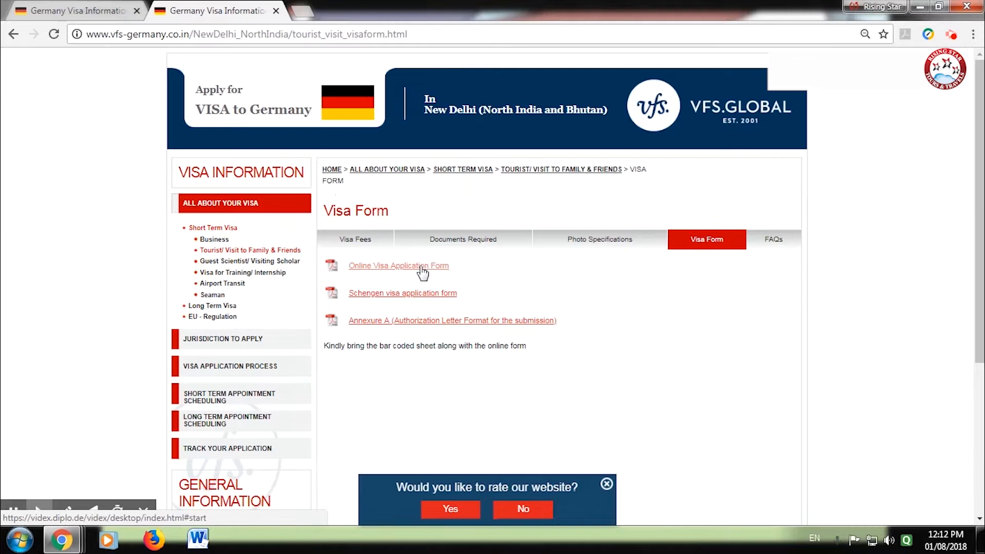
{"action": "left_click", "coordinate": [422, 267]}
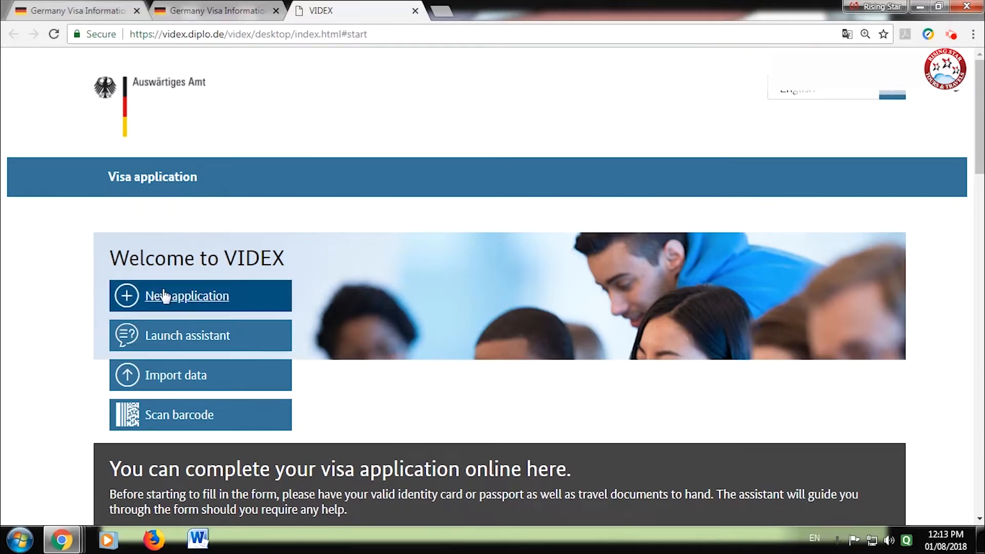
{"action": "left_click", "coordinate": [186, 296]}
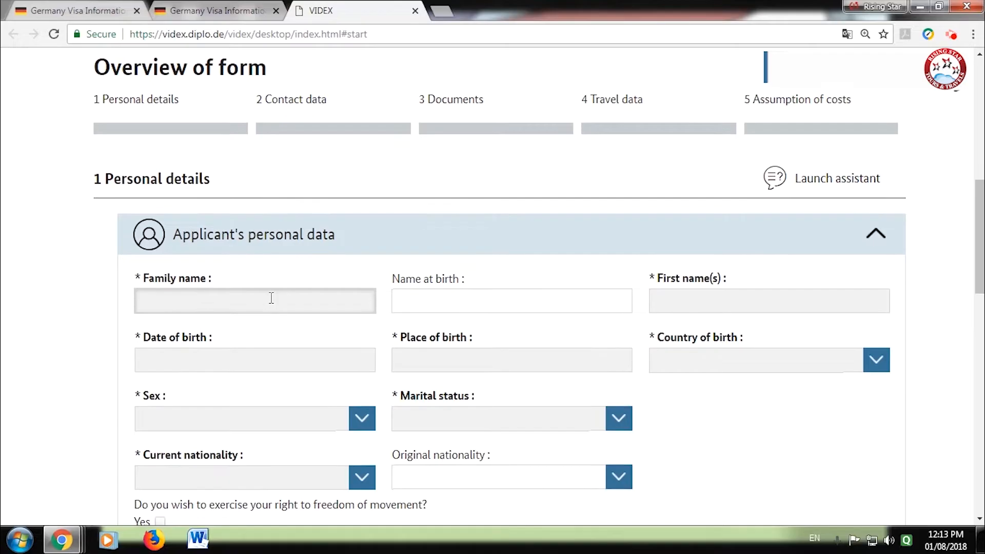
- Fill in the applicant's family name with "ENTER YOUR SURNAME" and first name with "ENTER FIRST NAME", leaving the name at birth empty
{"action": "scroll", "coordinate": [270, 299], "scroll_direction": "down", "scroll_amount": 1}
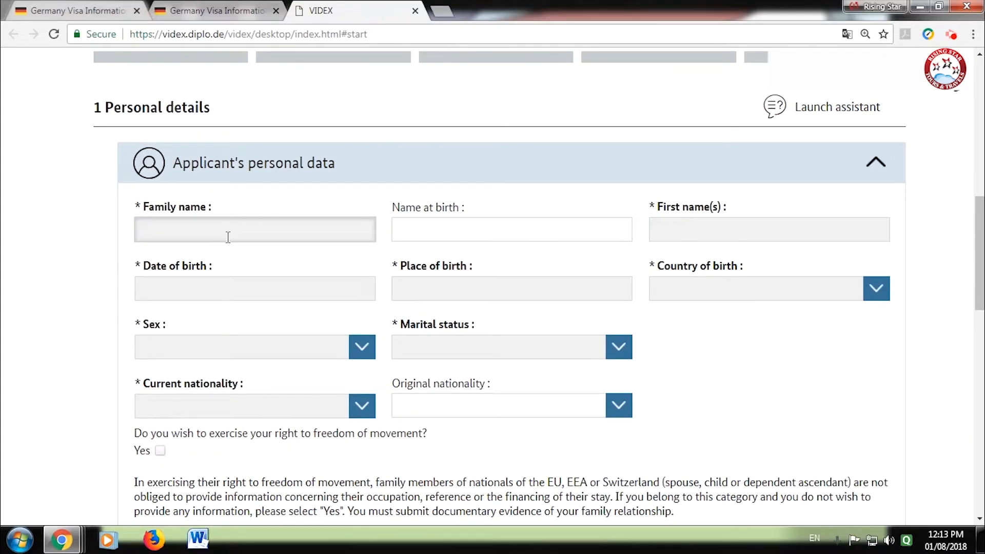
{"action": "type", "text": "ENTER"}
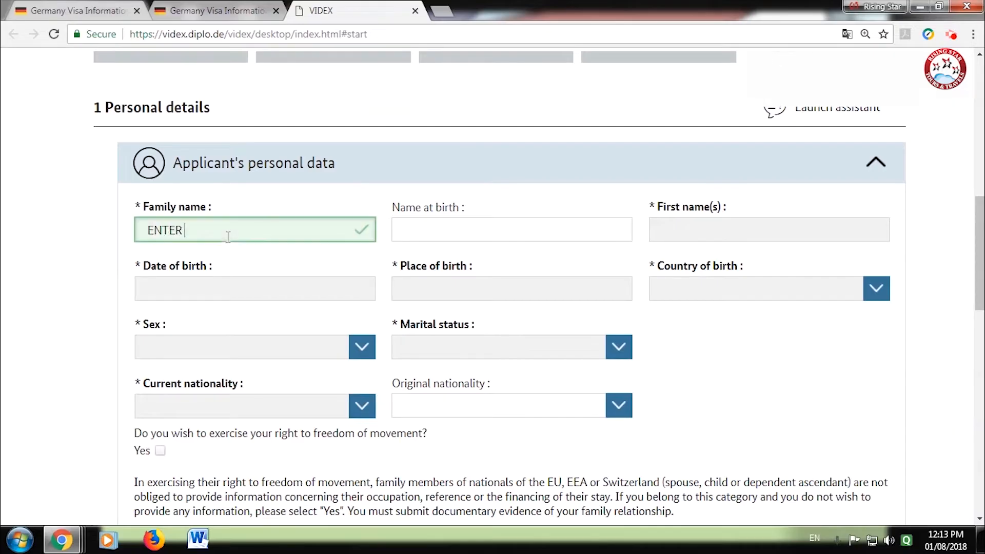
{"action": "type", "text": " YOUR "}
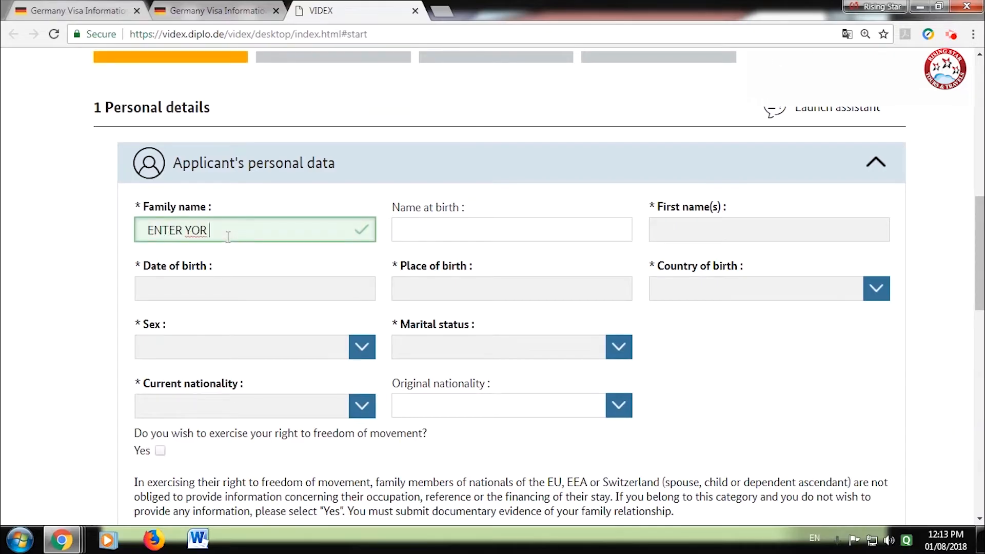
{"action": "type", "text": "SURNAME"}
{"action": "left_click", "coordinate": [458, 228]}
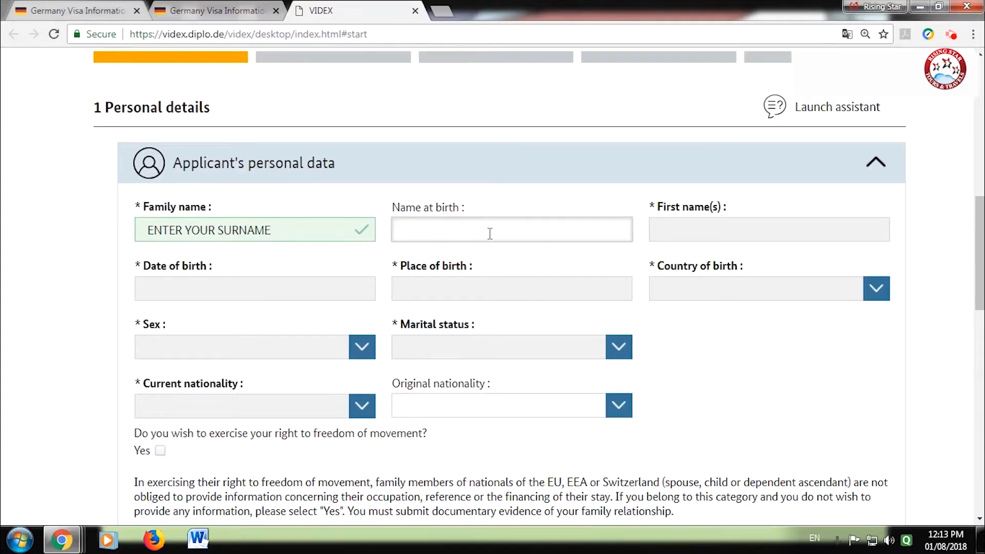
{"action": "left_click", "coordinate": [683, 232]}
{"action": "type", "text": "ENTER FIRST NAME"}
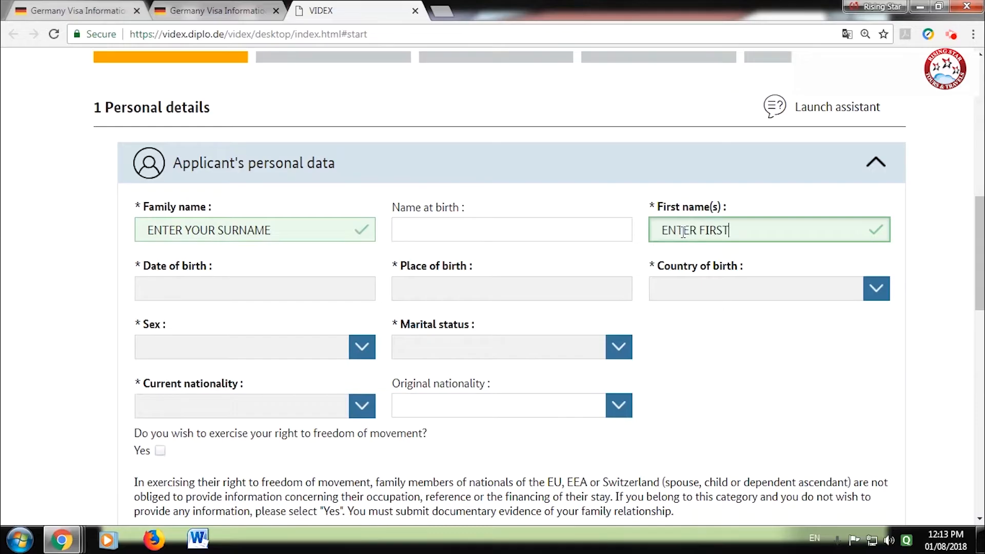
- Enter the applicant's date of birth, with DELHI as place of birth and India as country of birth
{"action": "left_click", "coordinate": [176, 291]}
{"action": "type", "text": "01/01/2000"}
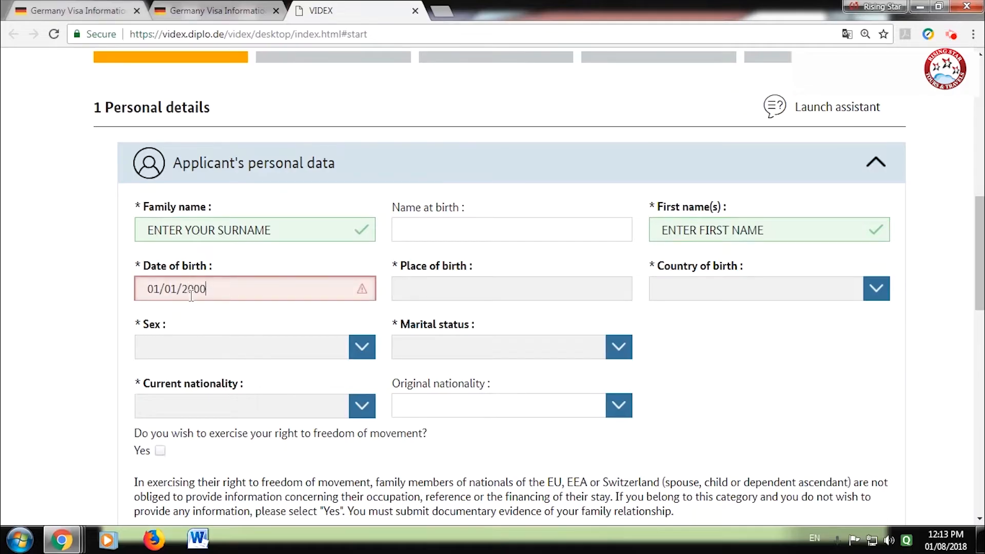
{"action": "key", "text": "Tab"}
{"action": "type", "text": "DE"}
{"action": "key", "text": "Tab"}
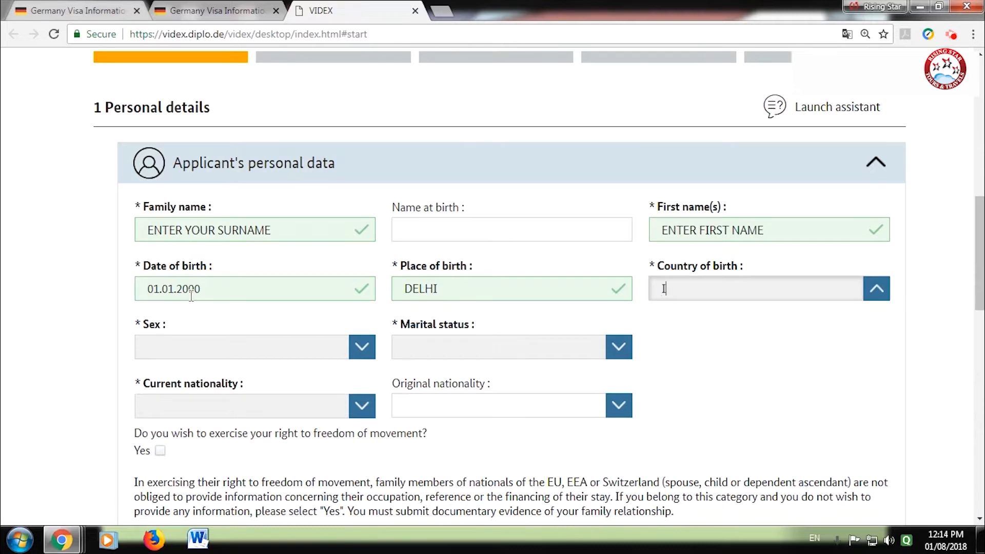
{"action": "type", "text": "India"}
{"action": "key", "text": "Return"}
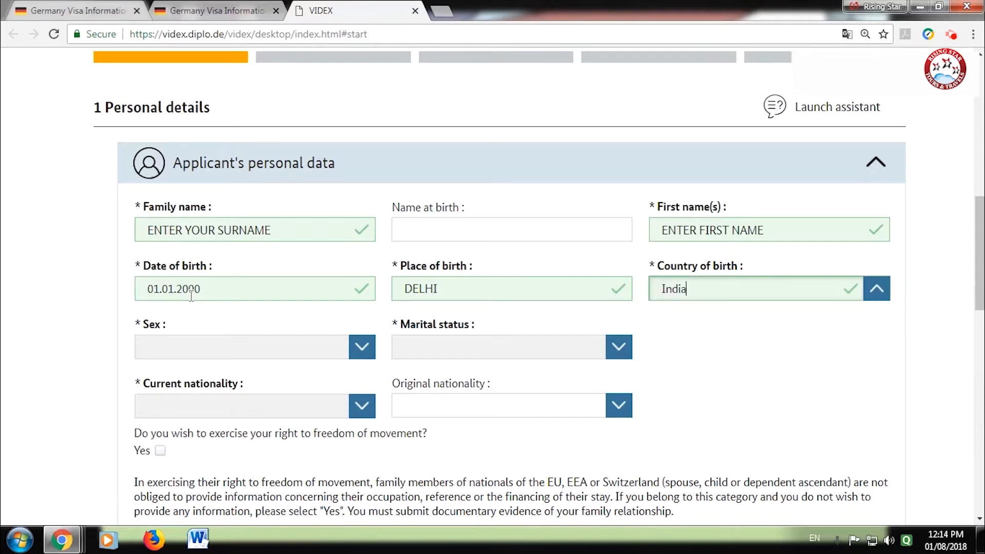
- Set the applicant's sex to Male and marital status to Single
{"action": "left_click", "coordinate": [362, 347]}
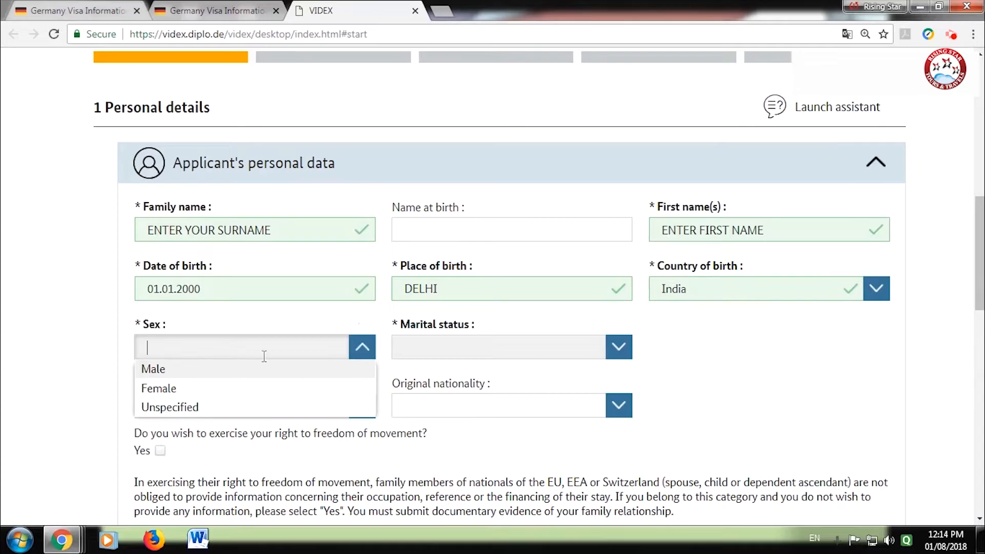
{"action": "left_click", "coordinate": [161, 370]}
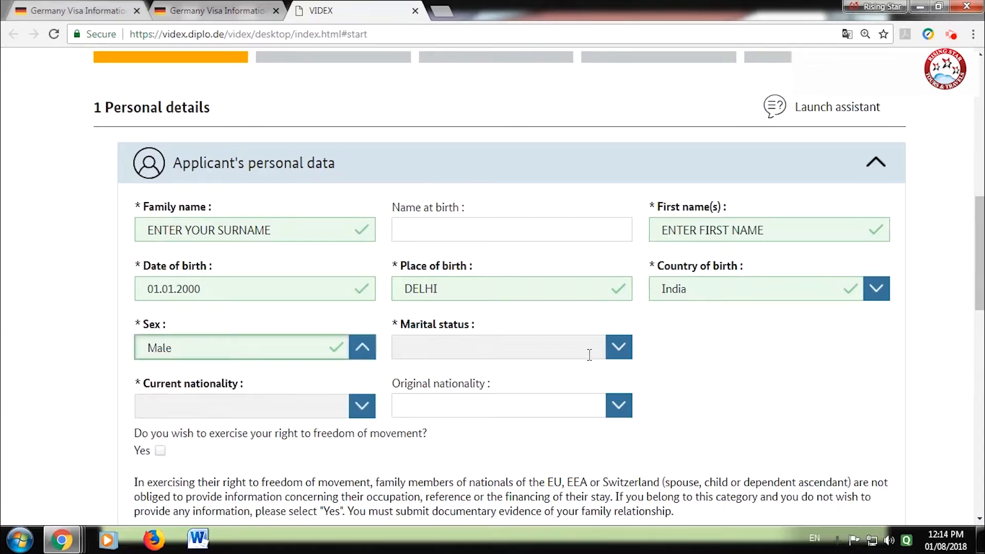
{"action": "left_click", "coordinate": [620, 353]}
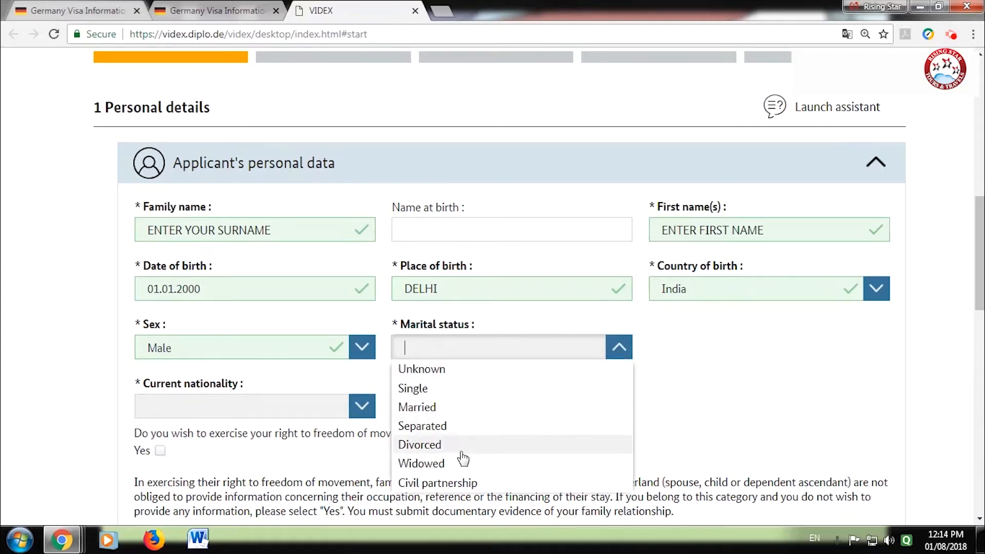
{"action": "left_click", "coordinate": [461, 392]}
- Set both the applicant's current nationality and original nationality to India
{"action": "scroll", "coordinate": [462, 391], "scroll_direction": "down", "scroll_amount": 3}
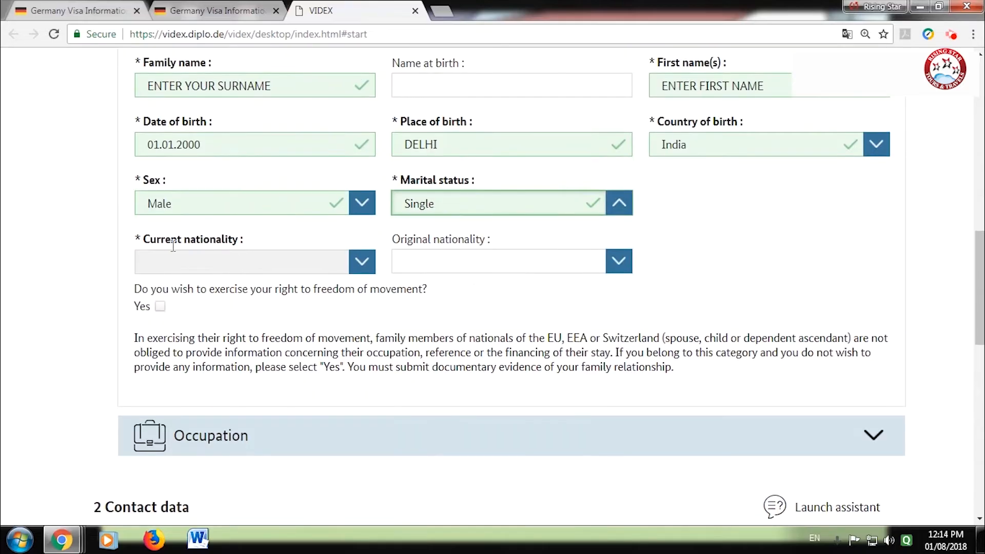
{"action": "left_click", "coordinate": [362, 263]}
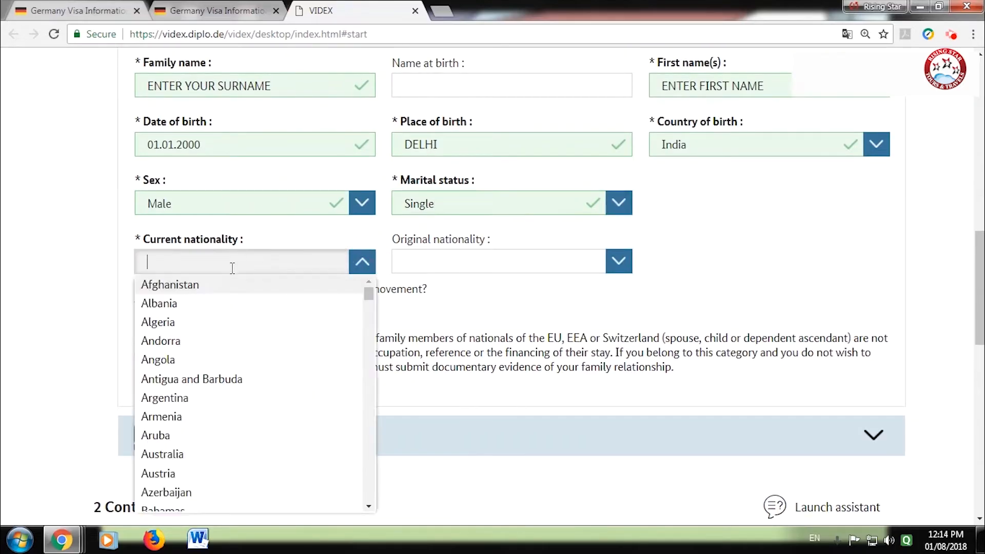
{"action": "type", "text": "ID"}
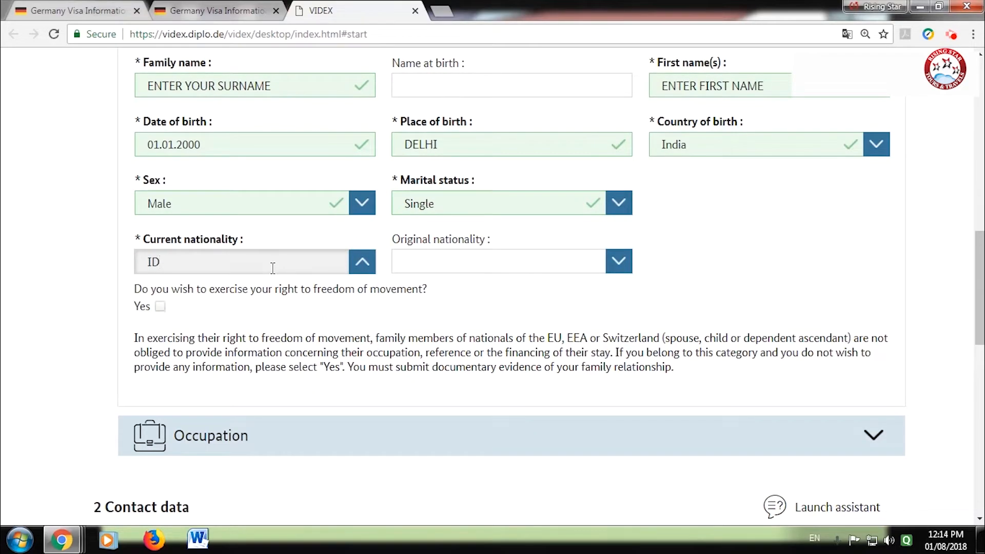
{"action": "key", "text": "BackSpace"}
{"action": "type", "text": "NDI"}
{"action": "key", "text": "Return"}
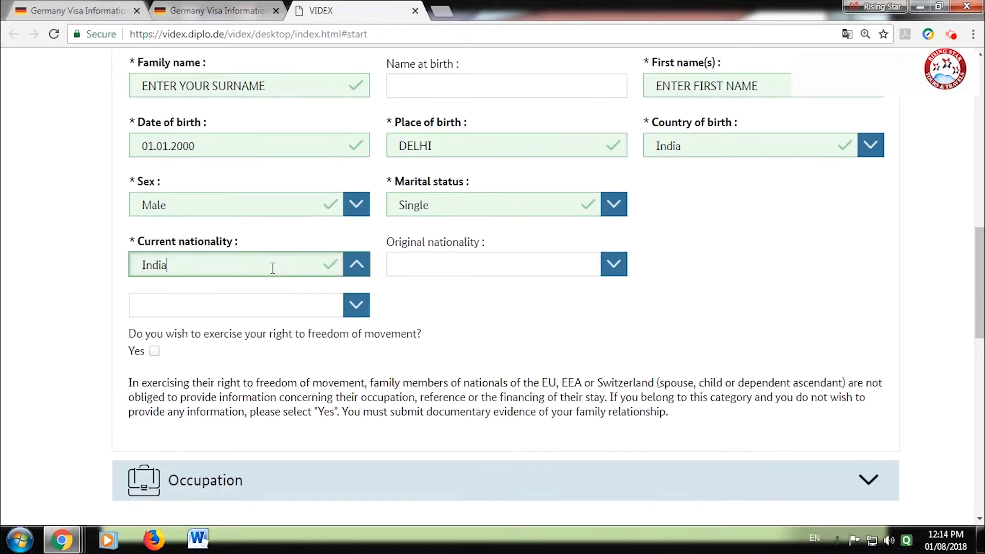
{"action": "left_click", "coordinate": [615, 265]}
{"action": "type", "text": "India"}
{"action": "key", "text": "Return"}
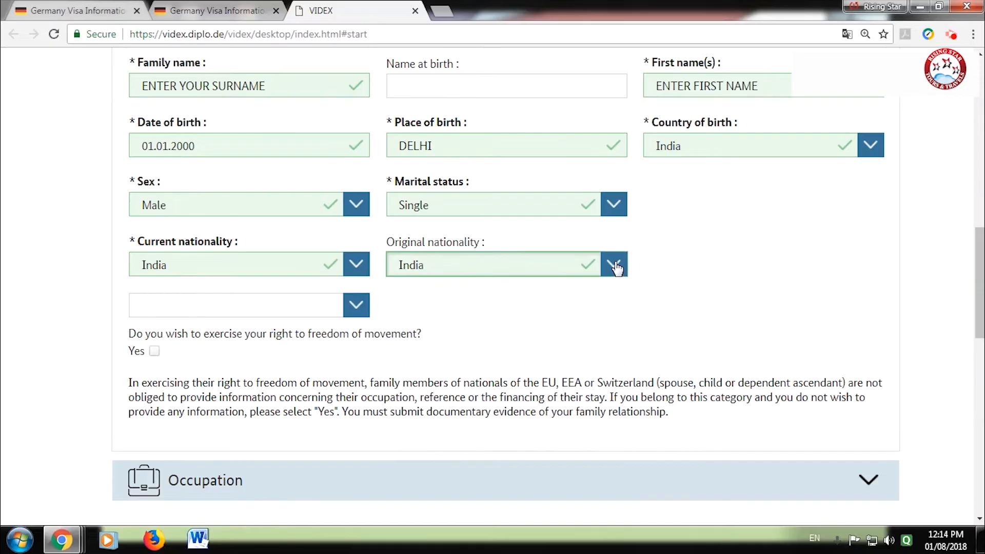
- Expand the Occupation section and set the current occupation to Self-employed
{"action": "scroll", "coordinate": [615, 267], "scroll_direction": "down", "scroll_amount": 2}
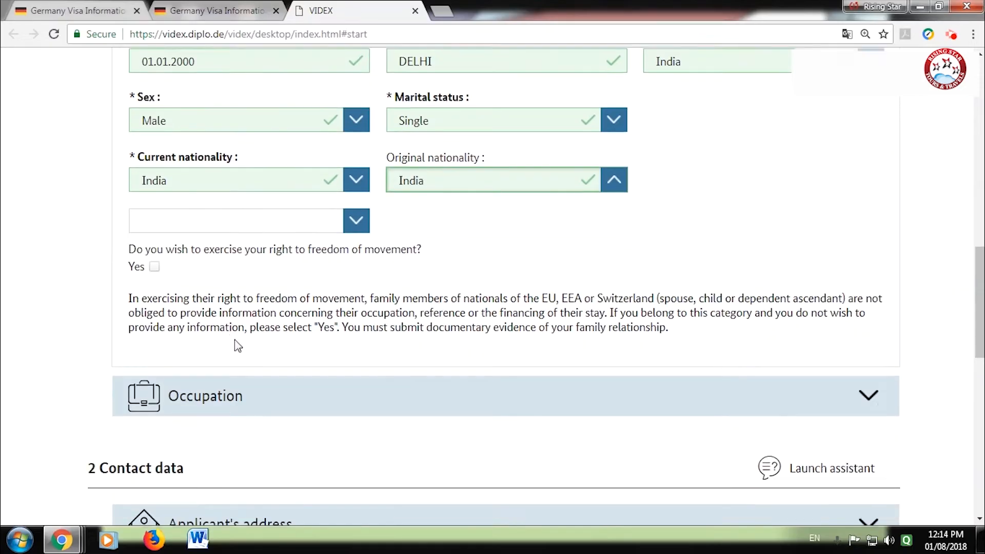
{"action": "scroll", "coordinate": [236, 345], "scroll_direction": "down", "scroll_amount": 1}
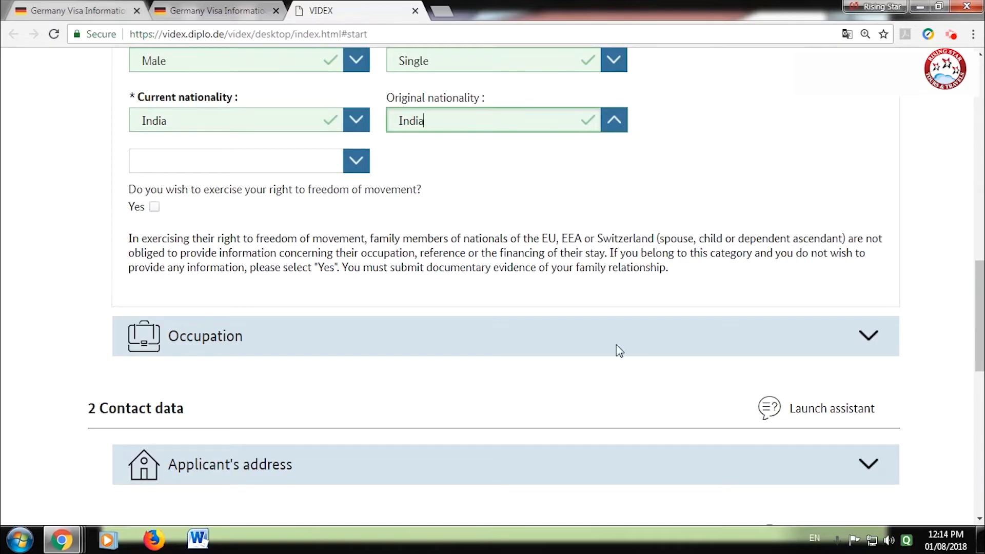
{"action": "left_click", "coordinate": [874, 337]}
{"action": "scroll", "coordinate": [576, 346], "scroll_direction": "down", "scroll_amount": 1}
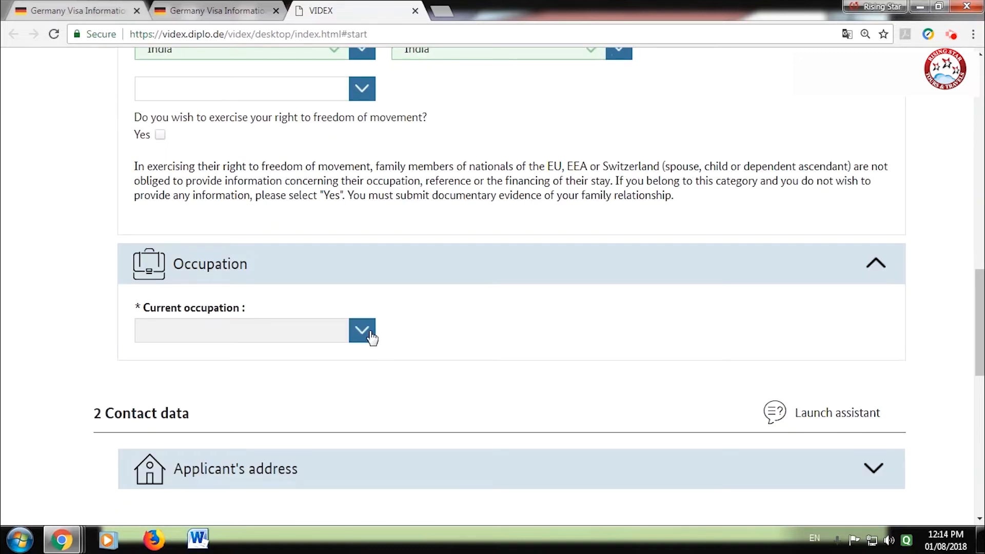
{"action": "left_click", "coordinate": [371, 337]}
{"action": "scroll", "coordinate": [257, 222], "scroll_direction": "down", "scroll_amount": 5}
{"action": "left_click", "coordinate": [182, 241]}
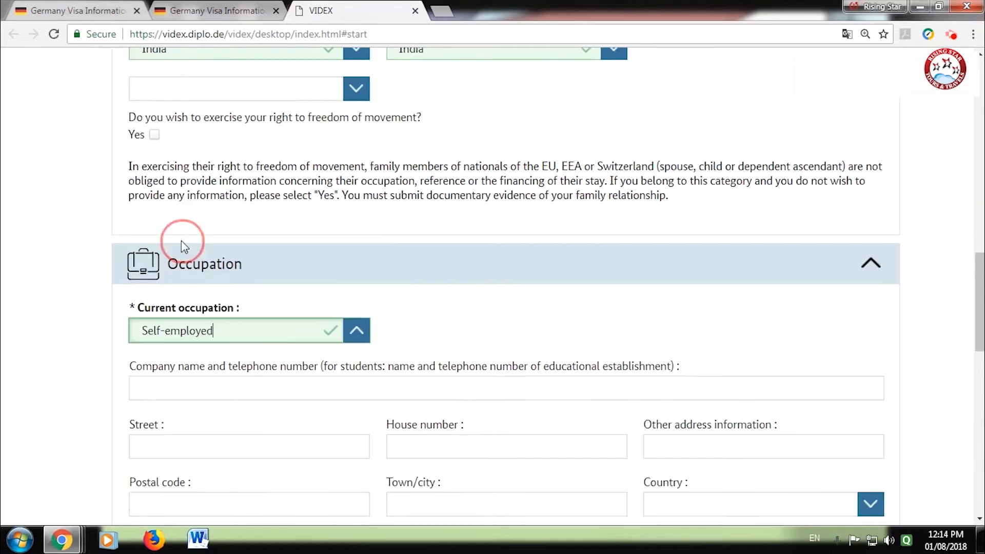
- Fill in the company name and telephone number field with "ENTER YOUR COMPANY"
{"action": "scroll", "coordinate": [184, 257], "scroll_direction": "down", "scroll_amount": 1}
{"action": "left_click", "coordinate": [189, 318]}
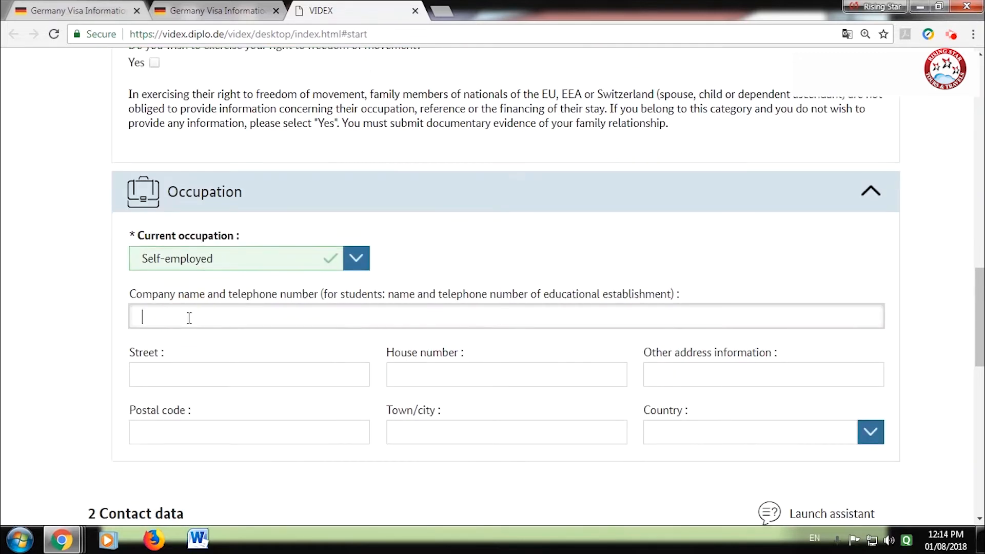
{"action": "type", "text": "ENTER YOUR COMPANY"}
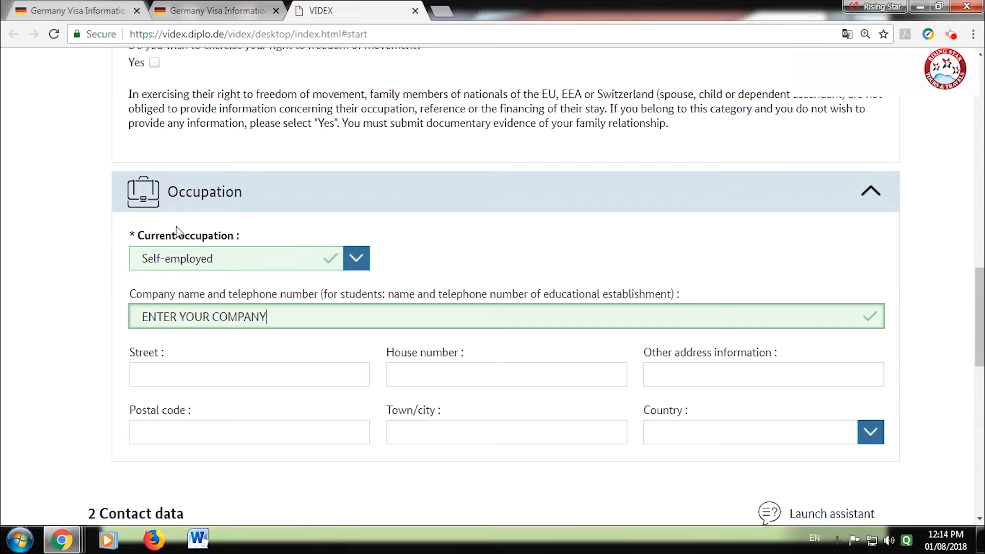
- Enter the company's street, house number and postal code in the occupation details
{"action": "scroll", "coordinate": [299, 358], "scroll_direction": "down", "scroll_amount": 3}
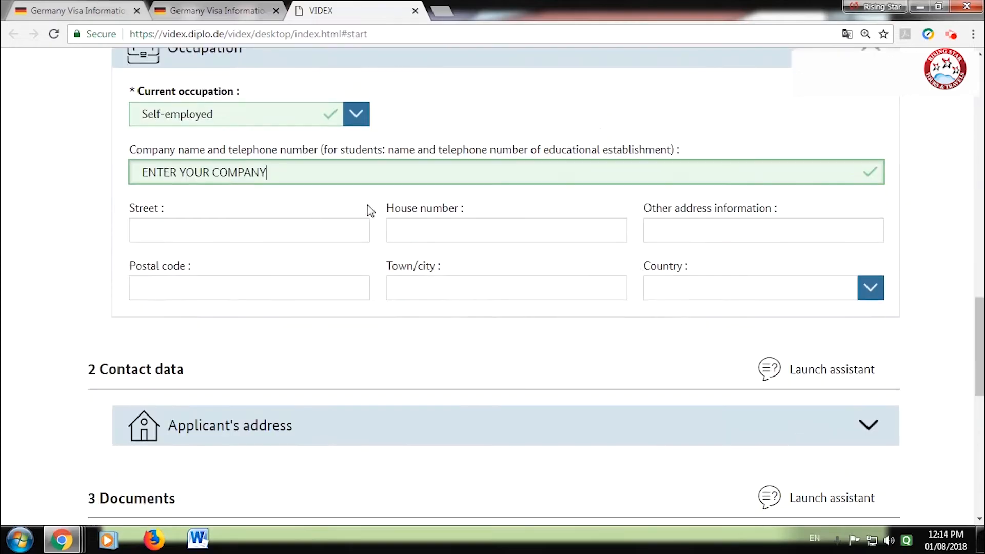
{"action": "left_click", "coordinate": [196, 225]}
{"action": "type", "text": "S"}
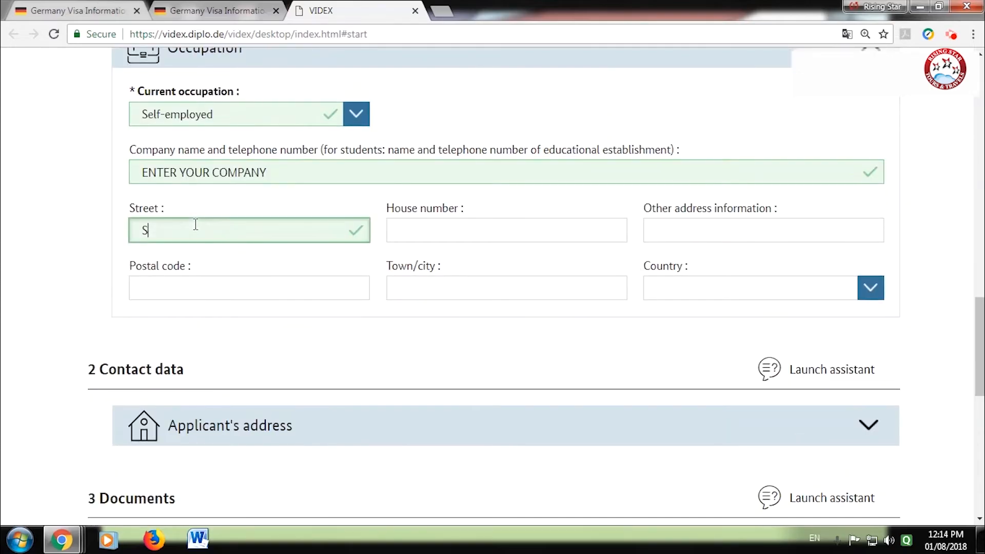
{"action": "type", "text": "ABCD"}
{"action": "left_click", "coordinate": [441, 234]}
{"action": "type", "text": "123"}
{"action": "left_click", "coordinate": [152, 292]}
{"action": "type", "text": "110001"}
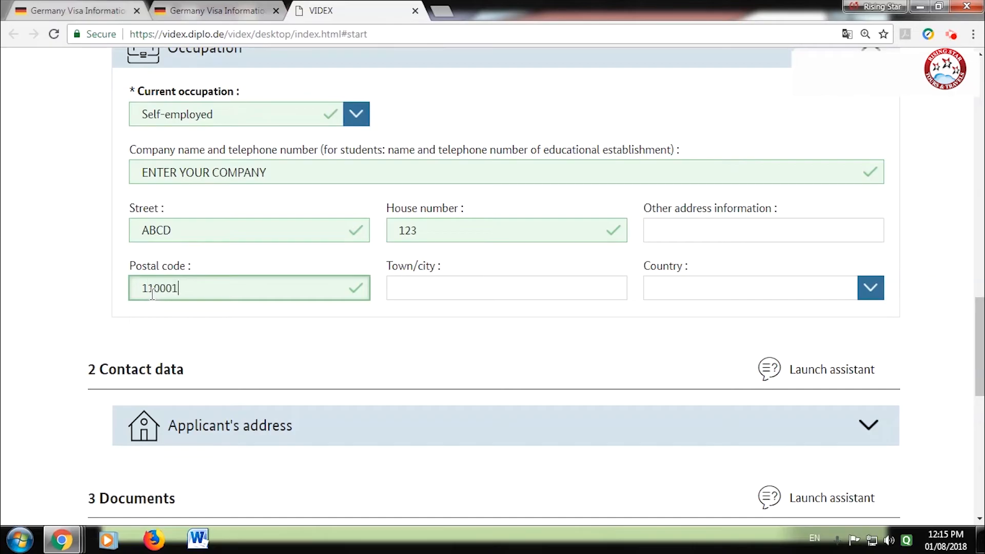
- Set the company's town/city to DELHI and its country to India
{"action": "left_click", "coordinate": [416, 286]}
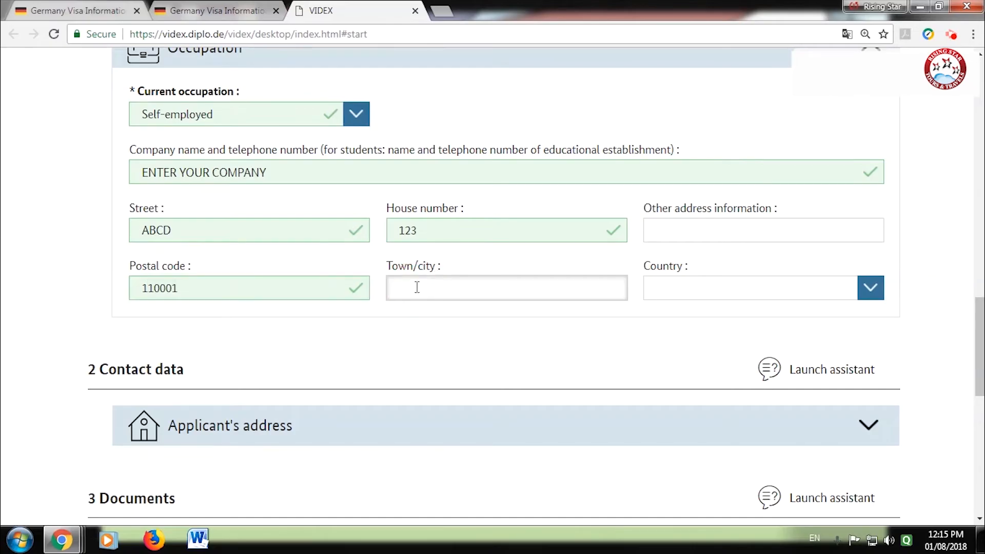
{"action": "type", "text": "DELHI"}
{"action": "left_click", "coordinate": [827, 293]}
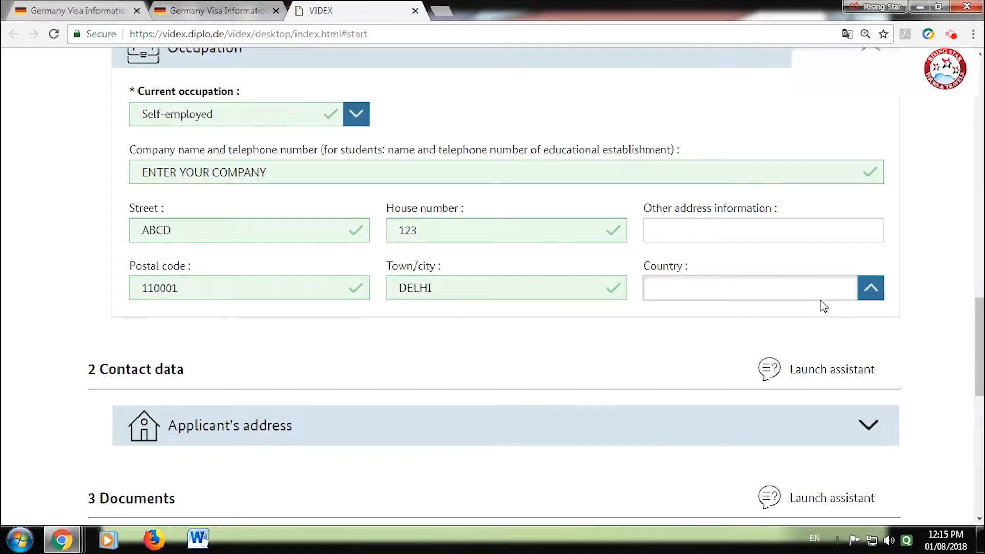
{"action": "type", "text": "IND"}
{"action": "key", "text": "Return"}
- Expand the Applicant's address section and enter the applicant's street and house number
{"action": "scroll", "coordinate": [612, 321], "scroll_direction": "down", "scroll_amount": 2}
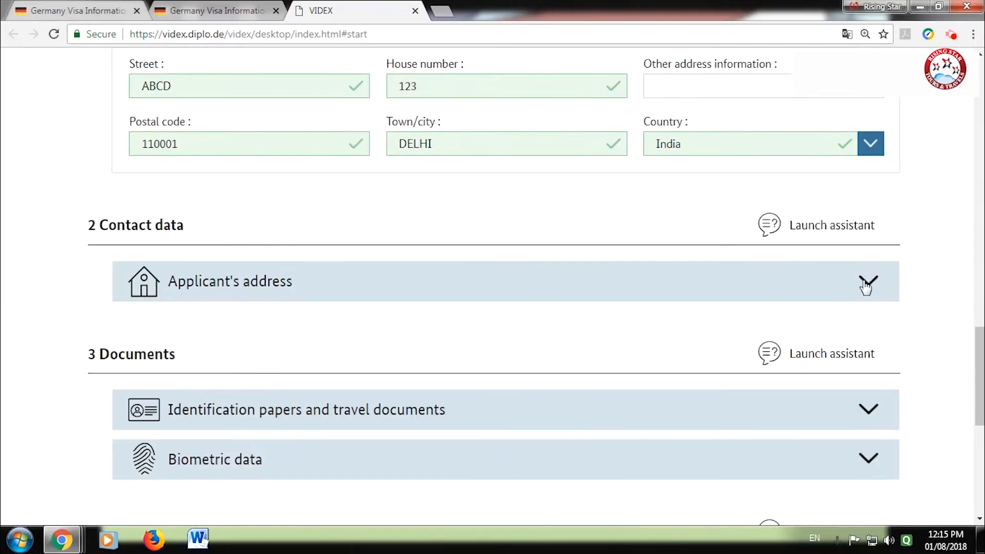
{"action": "left_click", "coordinate": [866, 282]}
{"action": "scroll", "coordinate": [393, 345], "scroll_direction": "down", "scroll_amount": 1}
{"action": "type", "text": "ABC"}
{"action": "left_click", "coordinate": [450, 275]}
{"action": "type", "text": "123"}
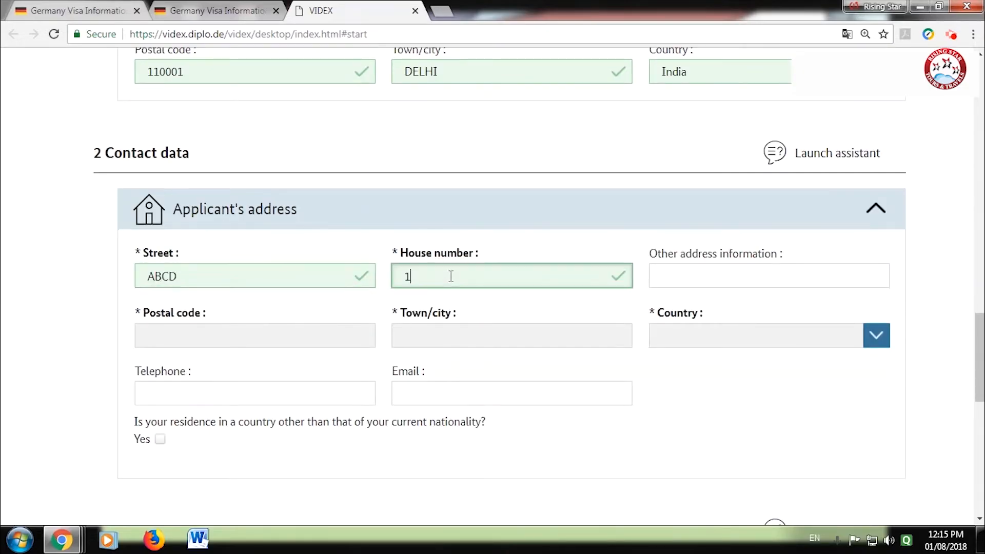
- Enter the applicant's postal code and set the home address town/city to DELHI
{"action": "left_click", "coordinate": [275, 332]}
{"action": "type", "text": "110001"}
{"action": "left_click", "coordinate": [433, 338]}
{"action": "type", "text": "DELHI"}
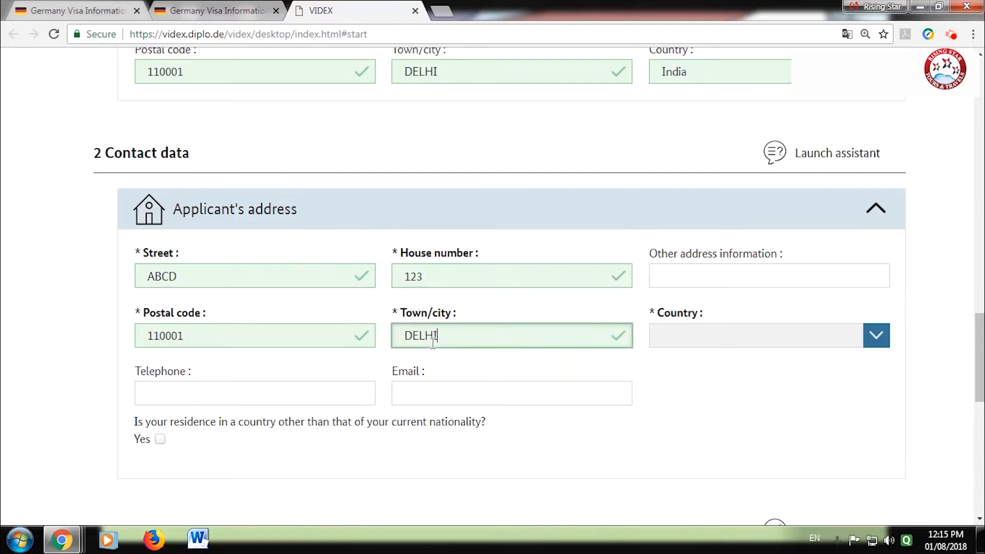
- Set the country in the applicant's address to India
{"action": "left_click", "coordinate": [808, 340]}
{"action": "type", "text": "India"}
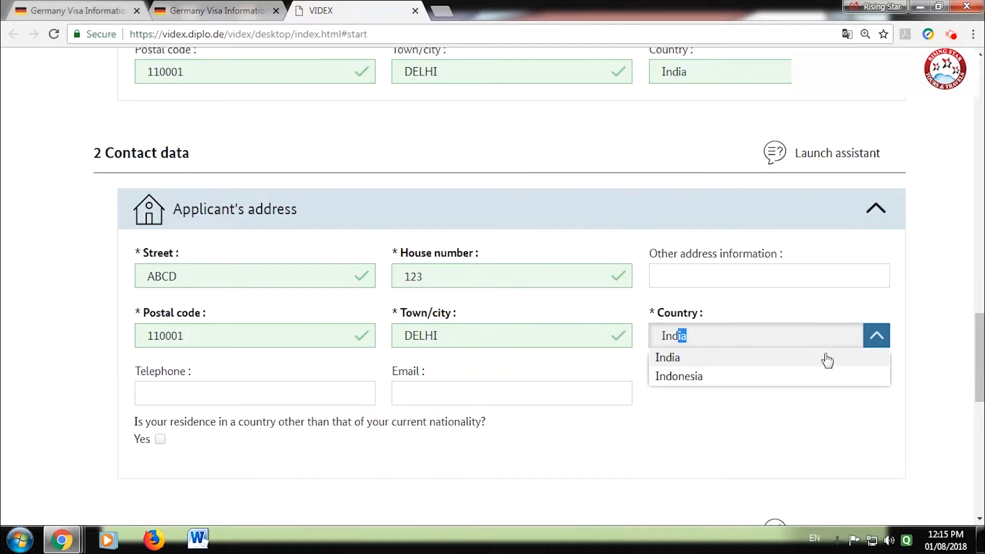
{"action": "left_click", "coordinate": [750, 359]}
- Enter the applicant's telephone number and email address in the contact data
{"action": "left_click", "coordinate": [255, 402]}
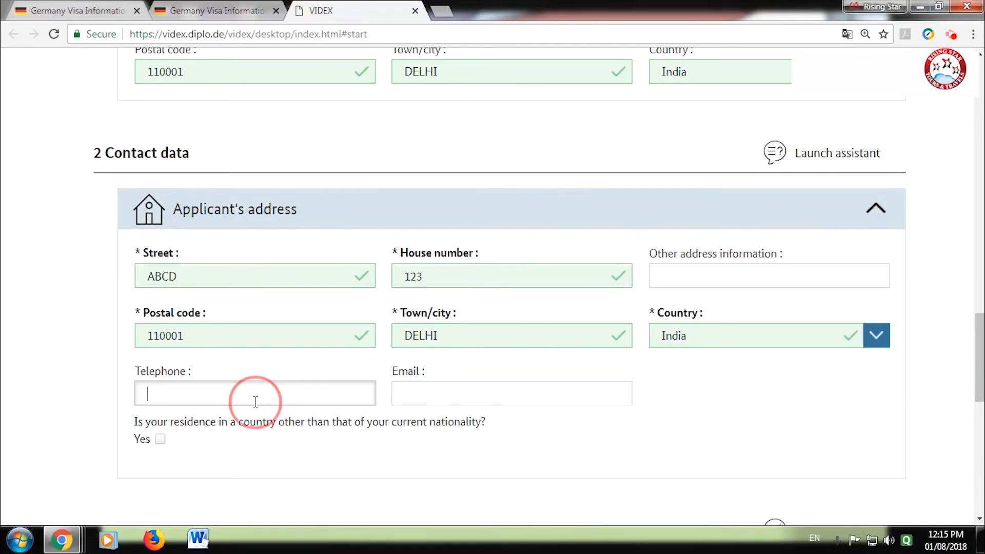
{"action": "type", "text": "1234"}
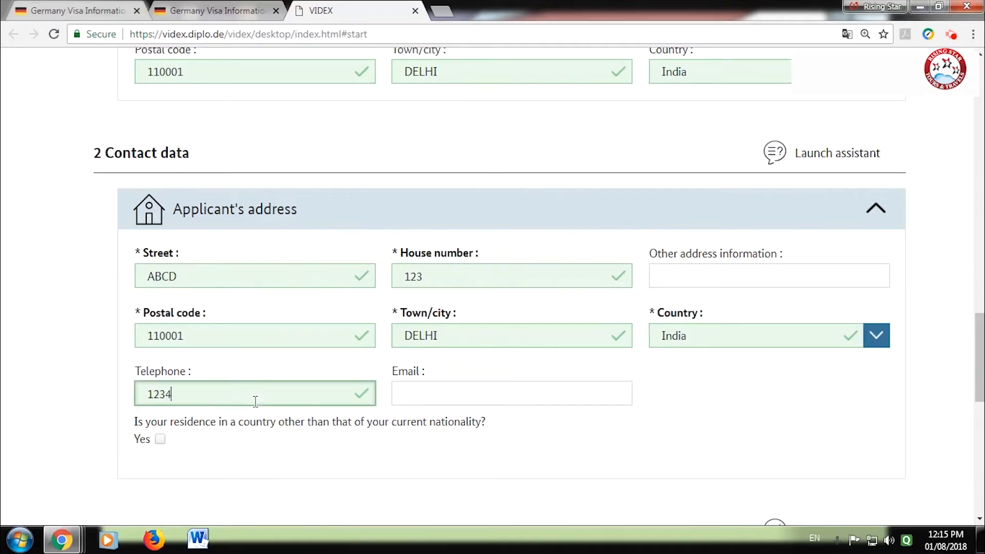
{"action": "type", "text": "567891"}
{"action": "key", "text": "Tab"}
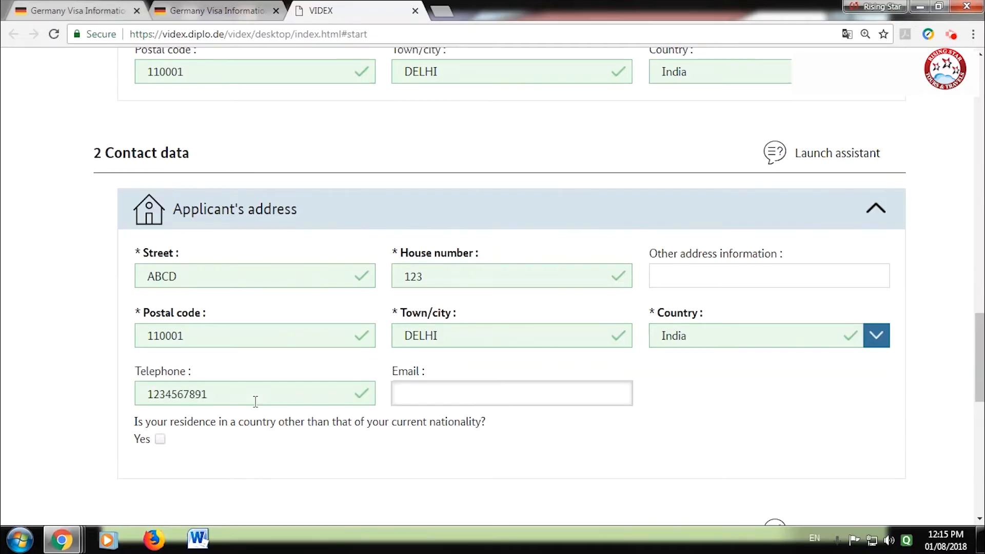
{"action": "type", "text": "ABC@"}
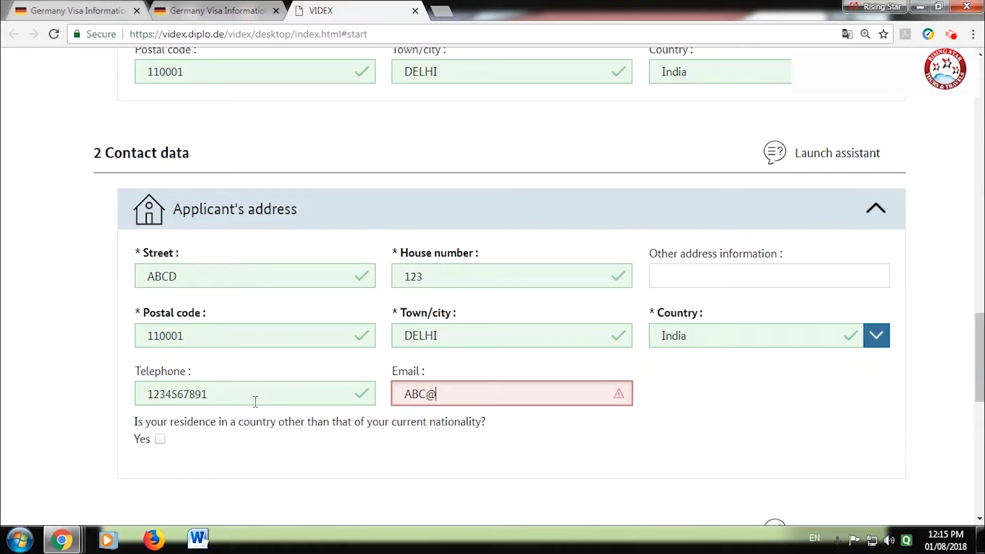
{"action": "type", "text": "123.COM"}
- Expand the Identification papers and travel documents section and set the type of travel document to Ordinary passport
{"action": "scroll", "coordinate": [292, 390], "scroll_direction": "down", "scroll_amount": 5}
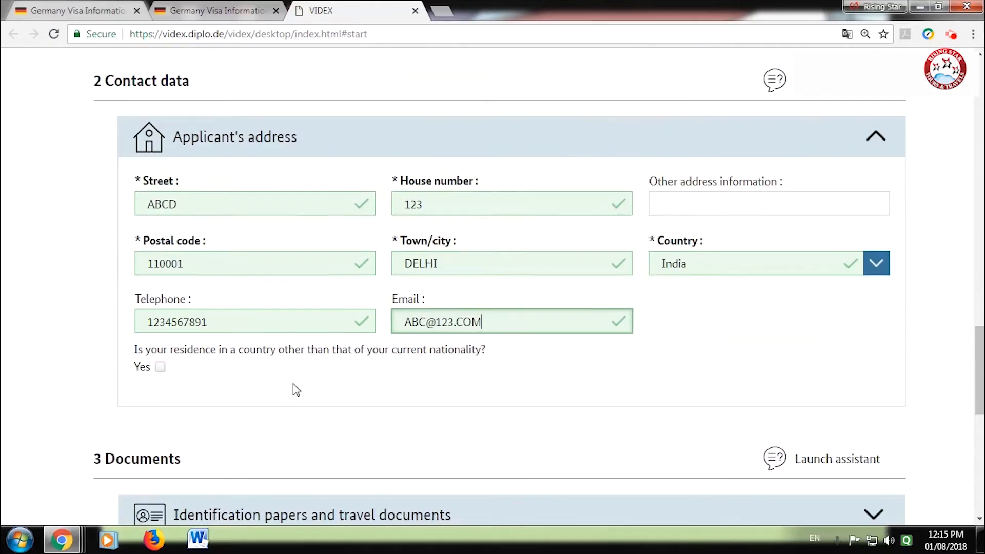
{"action": "left_click", "coordinate": [870, 304]}
{"action": "scroll", "coordinate": [675, 317], "scroll_direction": "down", "scroll_amount": 1}
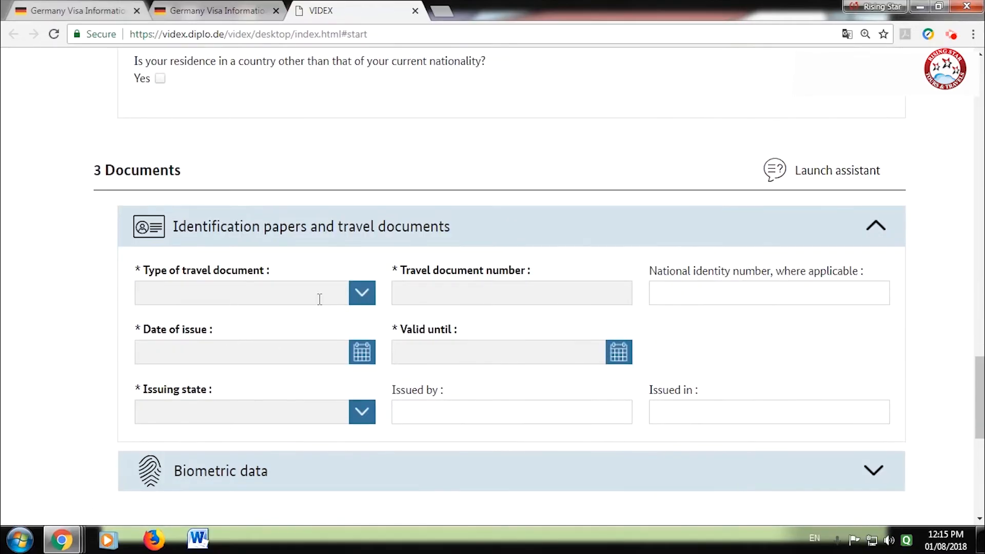
{"action": "left_click", "coordinate": [361, 293]}
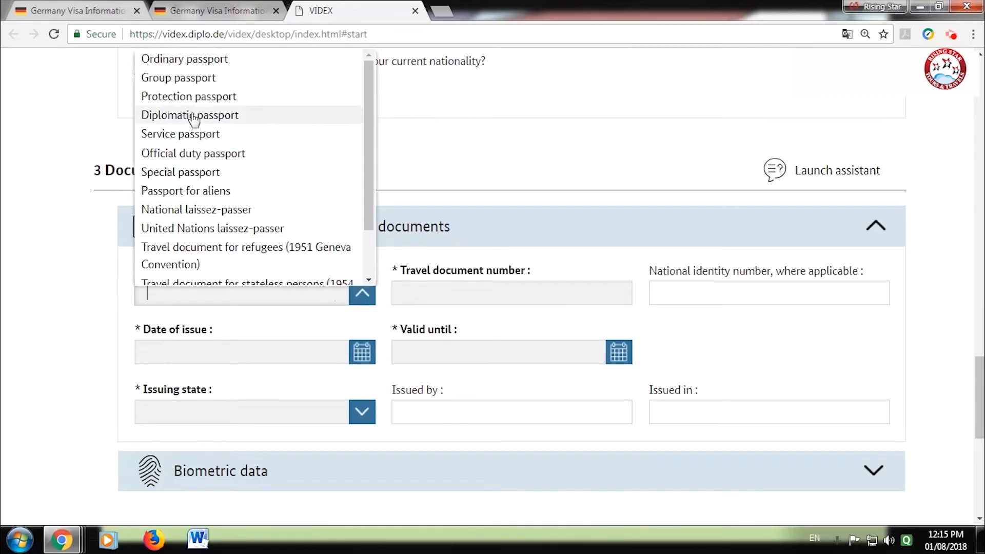
{"action": "left_click", "coordinate": [217, 61]}
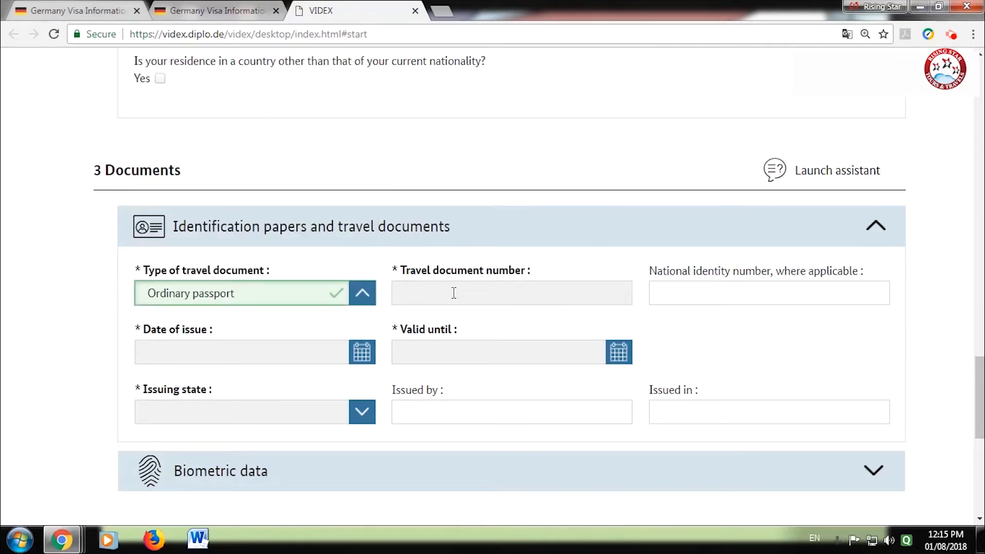
{"action": "left_click", "coordinate": [361, 295]}
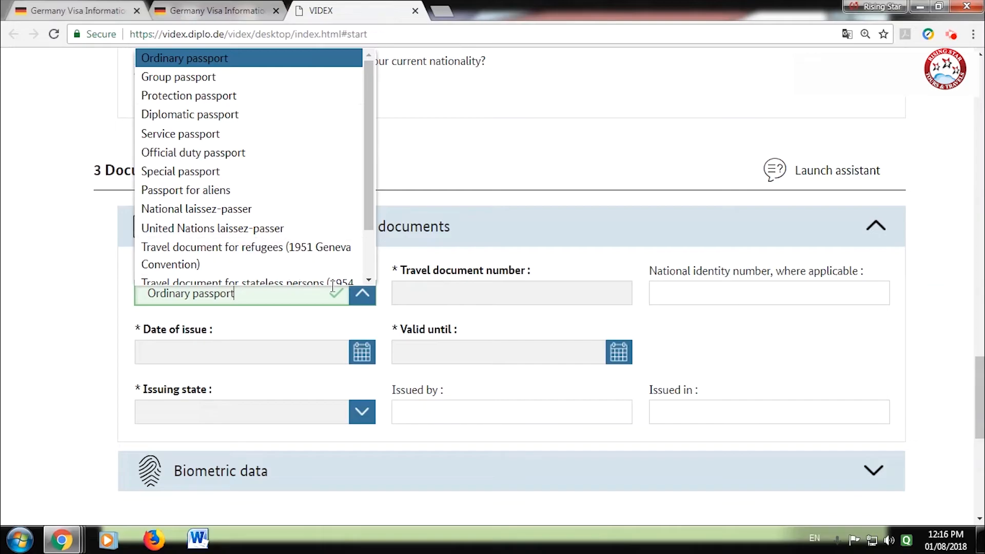
{"action": "left_click", "coordinate": [365, 305]}
- Enter the applicant's passport number as the travel document number
{"action": "left_click", "coordinate": [440, 296]}
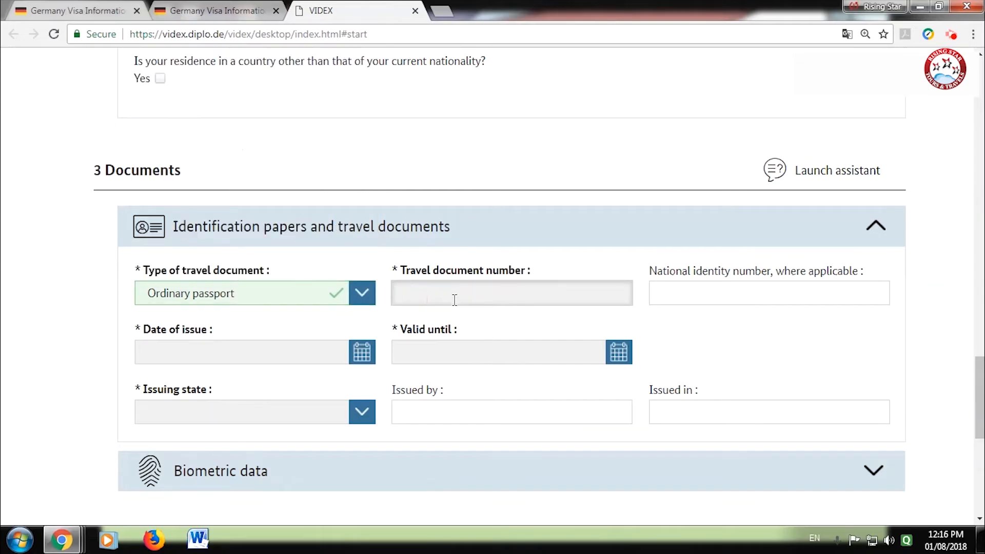
{"action": "type", "text": "A123456789"}
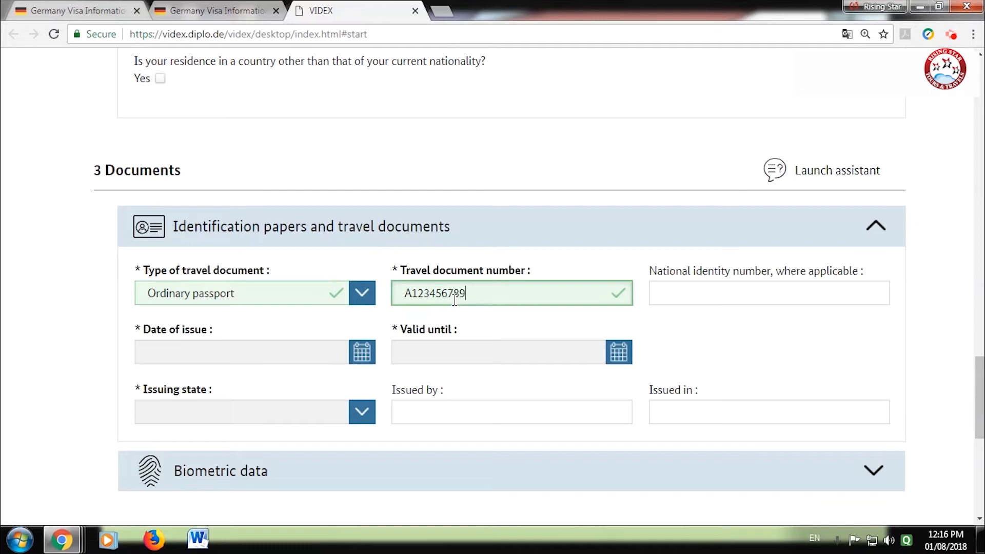
{"action": "key", "text": "Tab"}
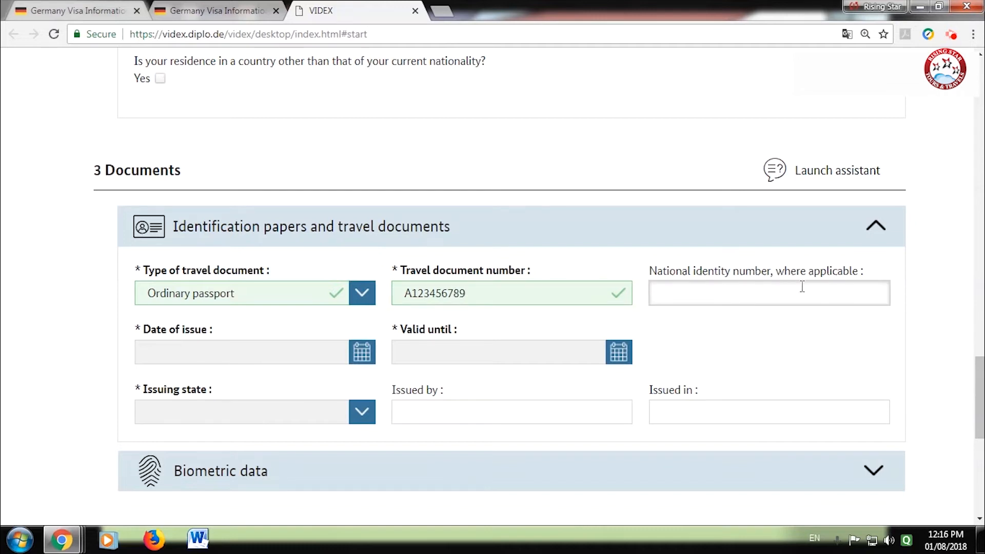
- Set the travel document's date of issue to 10.10.2010 and its valid-until date to 09.10.2020
{"action": "left_click", "coordinate": [293, 350]}
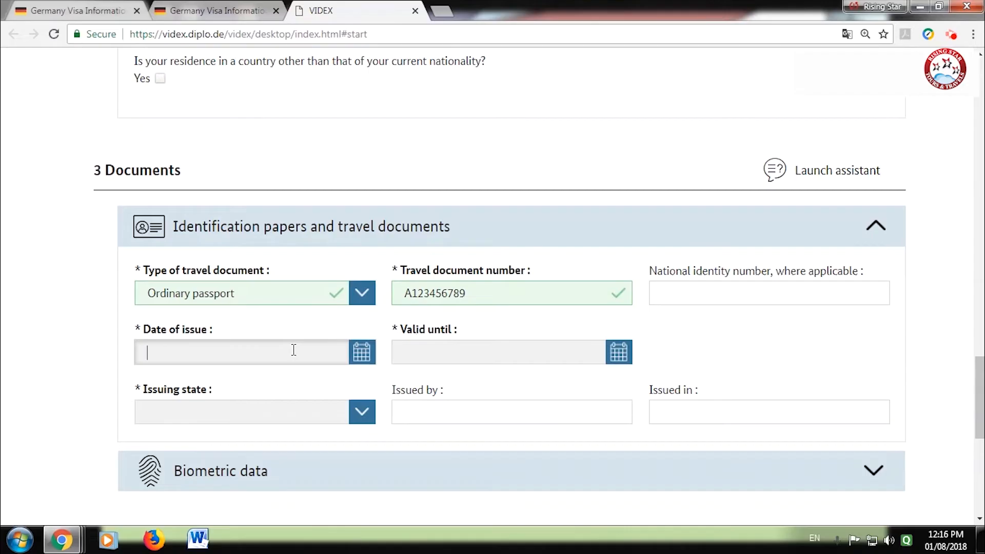
{"action": "type", "text": "10"}
{"action": "type", "text": "/10/2000"}
{"action": "key", "text": "Tab"}
{"action": "left_click", "coordinate": [287, 349]}
{"action": "key", "text": "BackSpace"}
{"action": "key", "text": "BackSpace"}
{"action": "type", "text": "10"}
{"action": "key", "text": "Tab"}
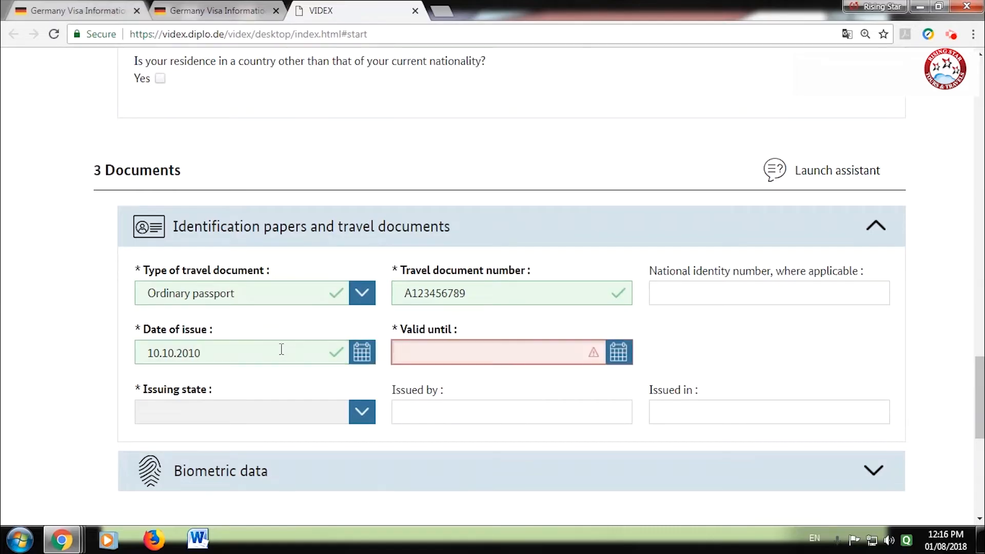
{"action": "type", "text": "09/10/2020"}
- Set the travel document's issuing state to India
{"action": "left_click", "coordinate": [226, 418]}
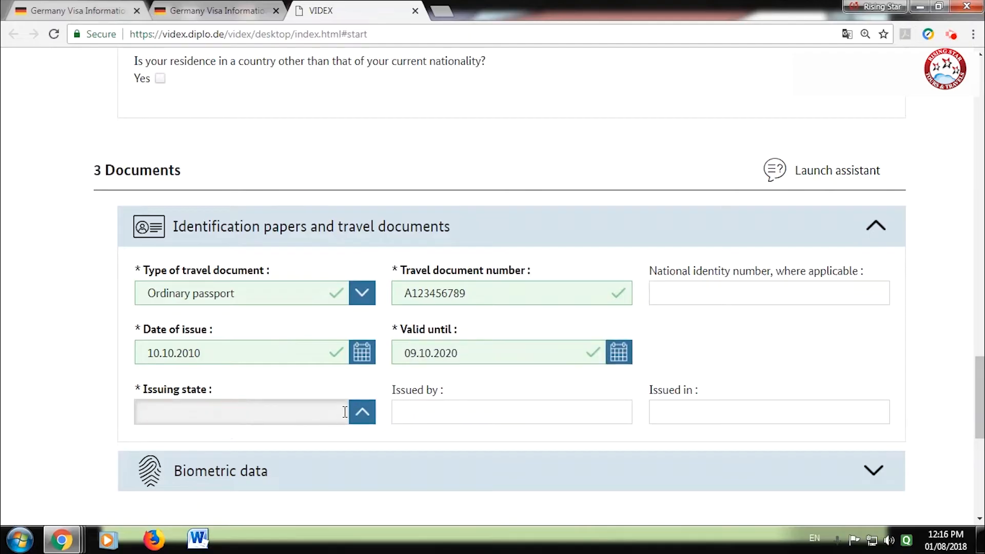
{"action": "left_click", "coordinate": [362, 413]}
{"action": "type", "text": "India"}
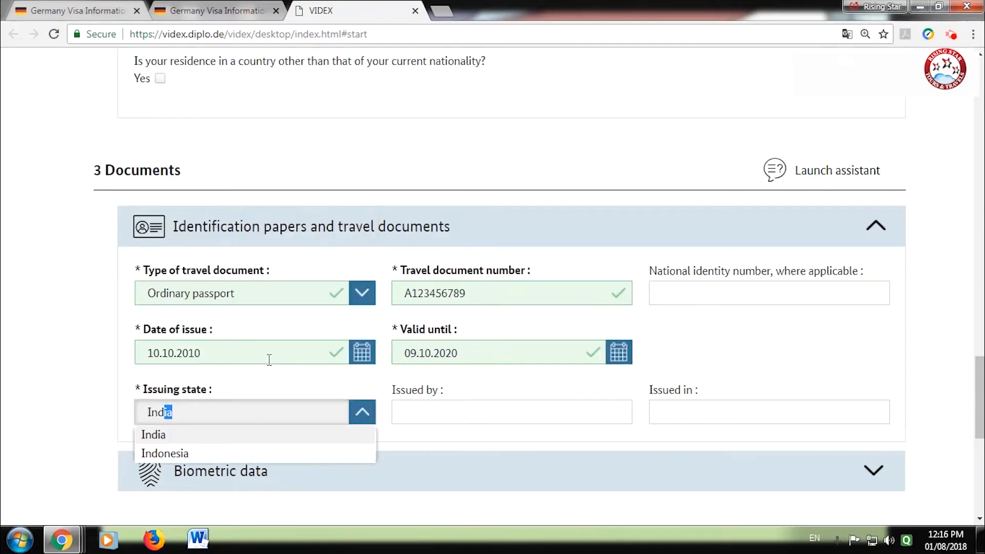
{"action": "key", "text": "Return"}
- Enter RPO as the travel document's issuing authority and DELHI as its place of issue
{"action": "left_click", "coordinate": [432, 419]}
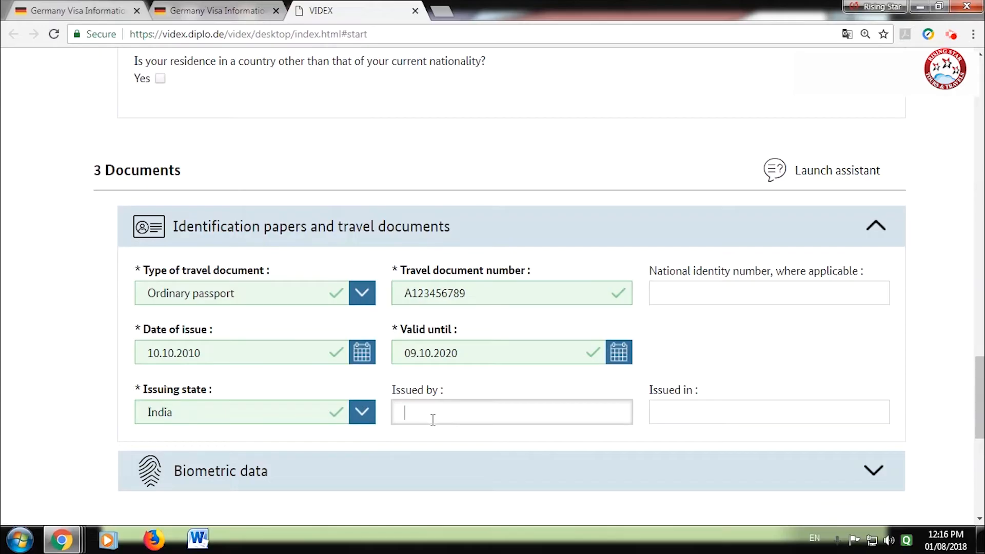
{"action": "type", "text": "RPO"}
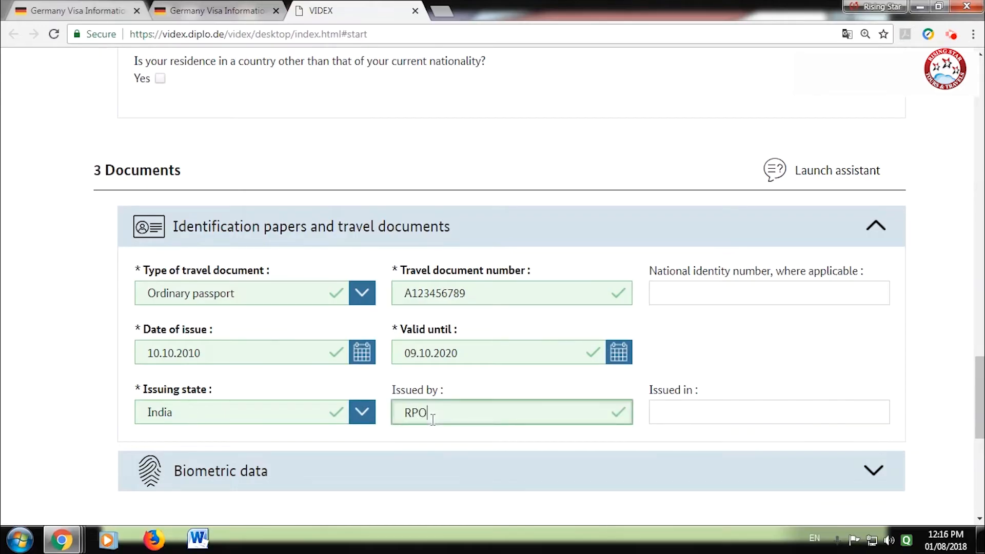
{"action": "key", "text": "Tab"}
{"action": "type", "text": "DELHI"}
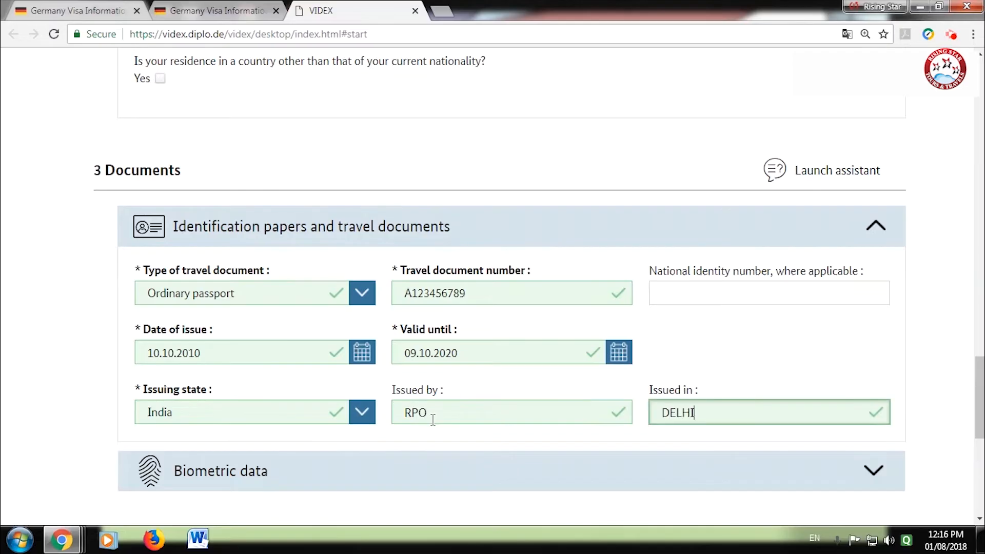
- Expand the Biometric data section to show the question about previously collected fingerprints
{"action": "scroll", "coordinate": [557, 414], "scroll_direction": "down", "scroll_amount": 3}
{"action": "left_click", "coordinate": [861, 261]}
{"action": "left_click", "coordinate": [872, 259]}
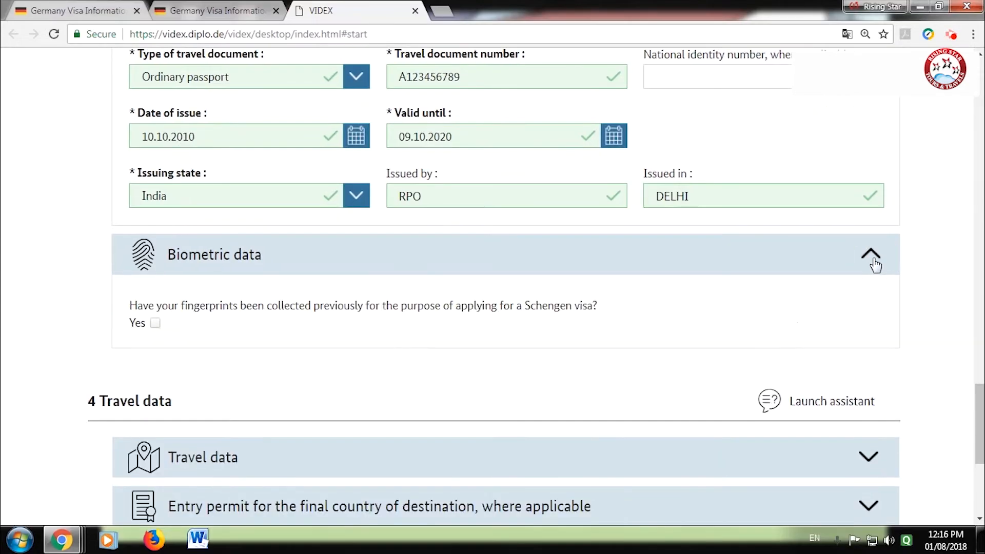
{"action": "scroll", "coordinate": [318, 311], "scroll_direction": "down", "scroll_amount": 1}
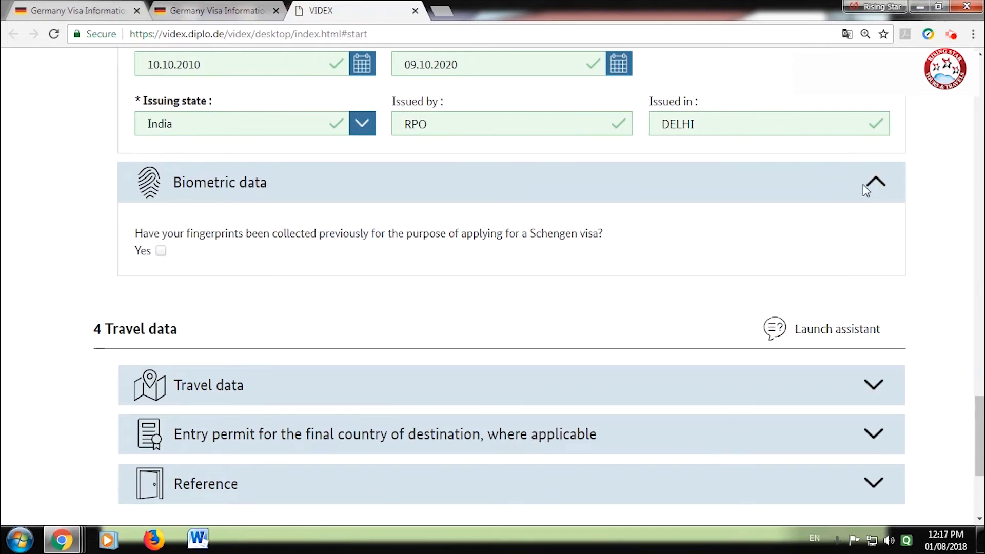
- Expand the Travel data section and set the main purpose of the journey to Tourism
{"action": "scroll", "coordinate": [836, 259], "scroll_direction": "down", "scroll_amount": 3}
{"action": "left_click", "coordinate": [868, 242]}
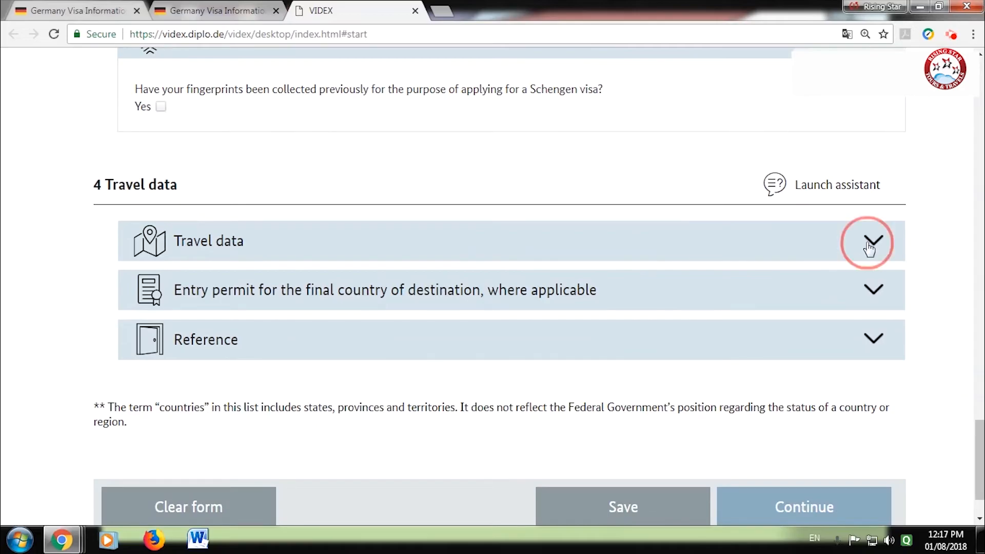
{"action": "scroll", "coordinate": [360, 318], "scroll_direction": "down", "scroll_amount": 2}
{"action": "left_click", "coordinate": [362, 234]}
{"action": "scroll", "coordinate": [192, 325], "scroll_direction": "down", "scroll_amount": 3}
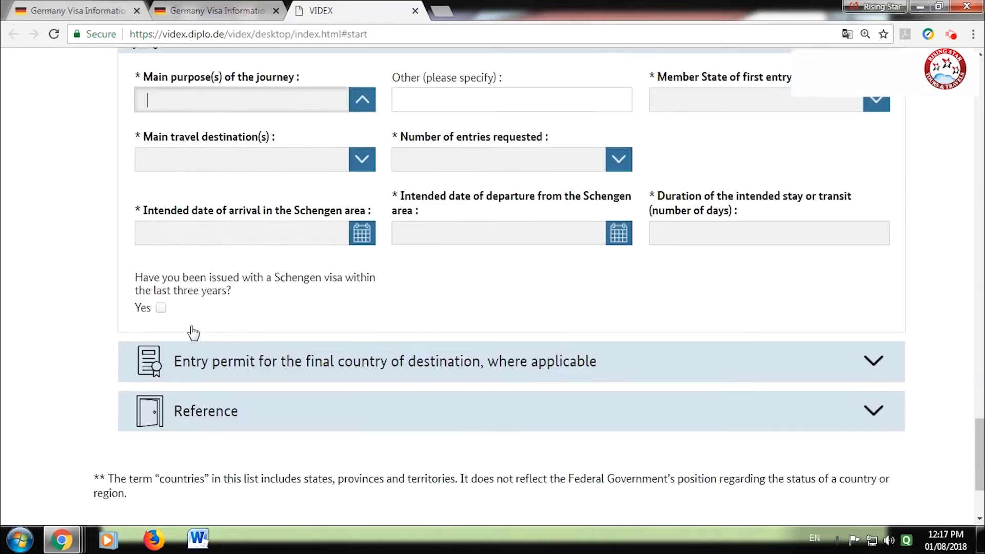
{"action": "scroll", "coordinate": [350, 283], "scroll_direction": "up", "scroll_amount": 3}
{"action": "left_click", "coordinate": [360, 232]}
{"action": "left_click", "coordinate": [159, 408]}
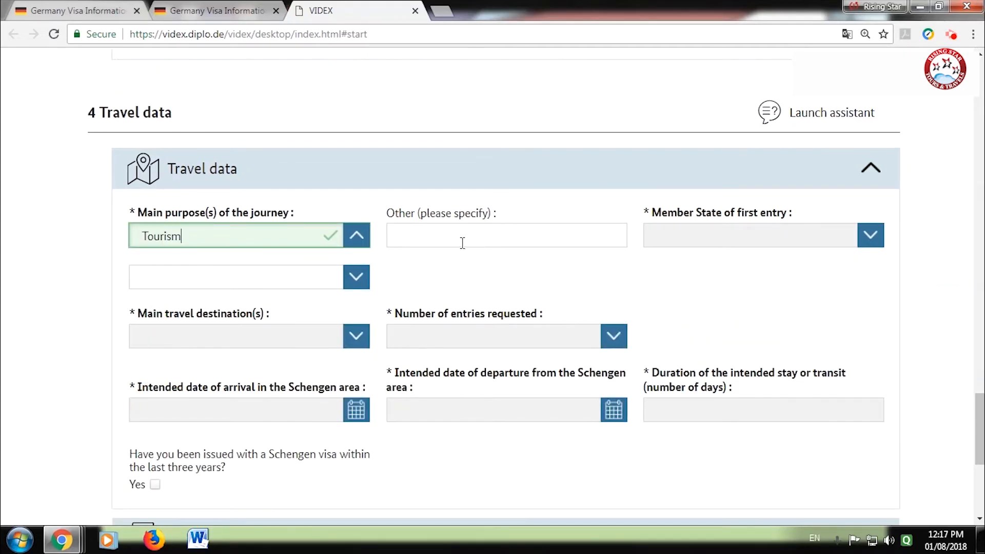
- Choose Germany as both the Member State of first entry and the main travel destination
{"action": "left_click", "coordinate": [878, 239]}
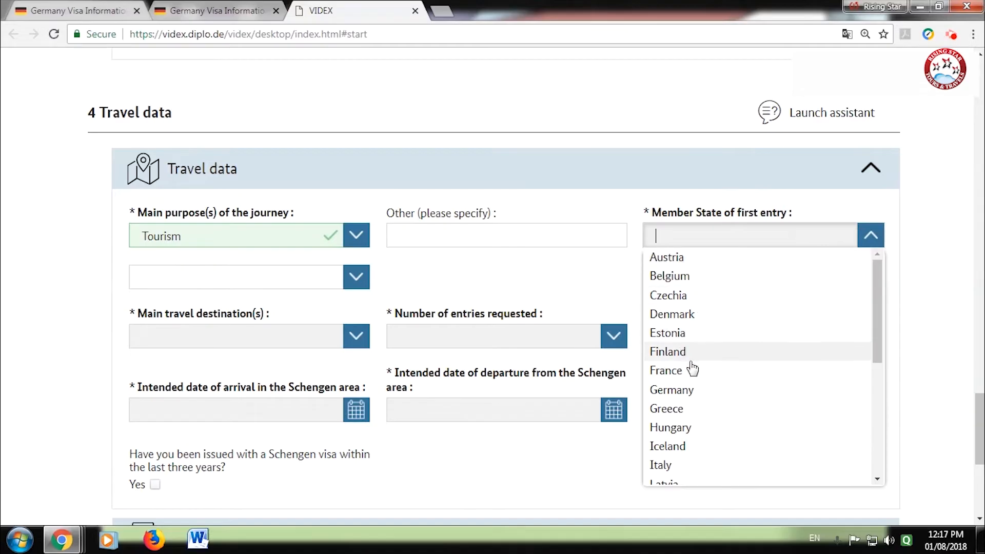
{"action": "left_click", "coordinate": [694, 394]}
{"action": "left_click", "coordinate": [257, 337]}
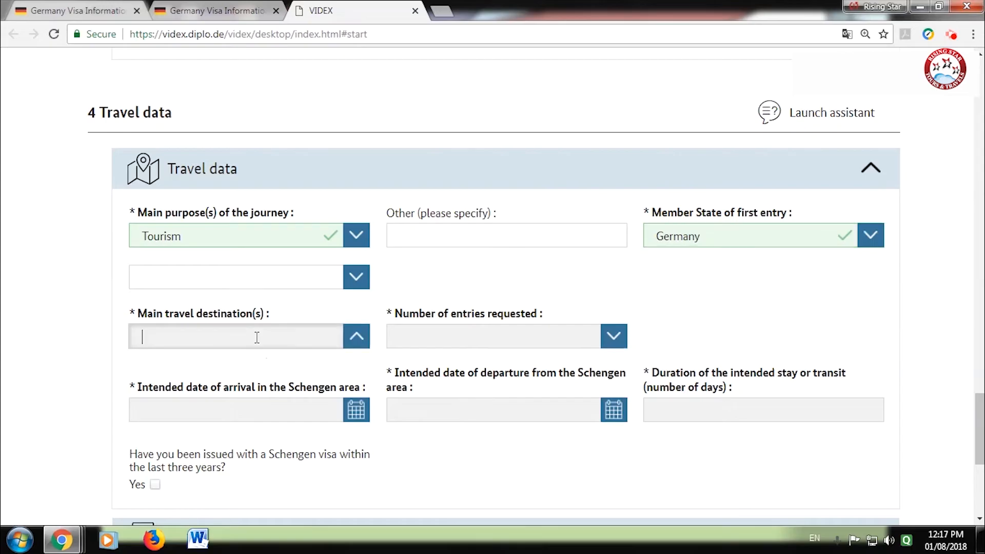
{"action": "left_click", "coordinate": [348, 337]}
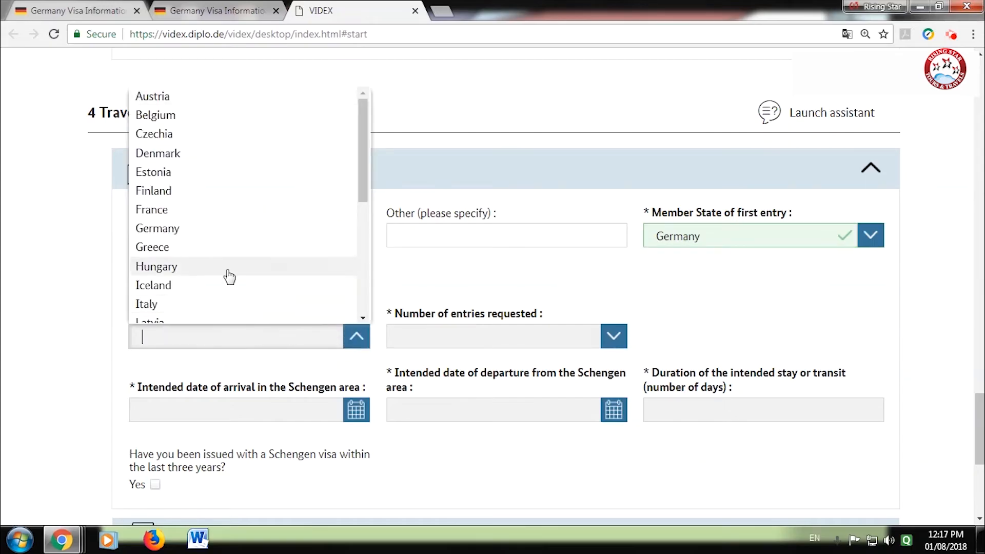
{"action": "left_click", "coordinate": [202, 230]}
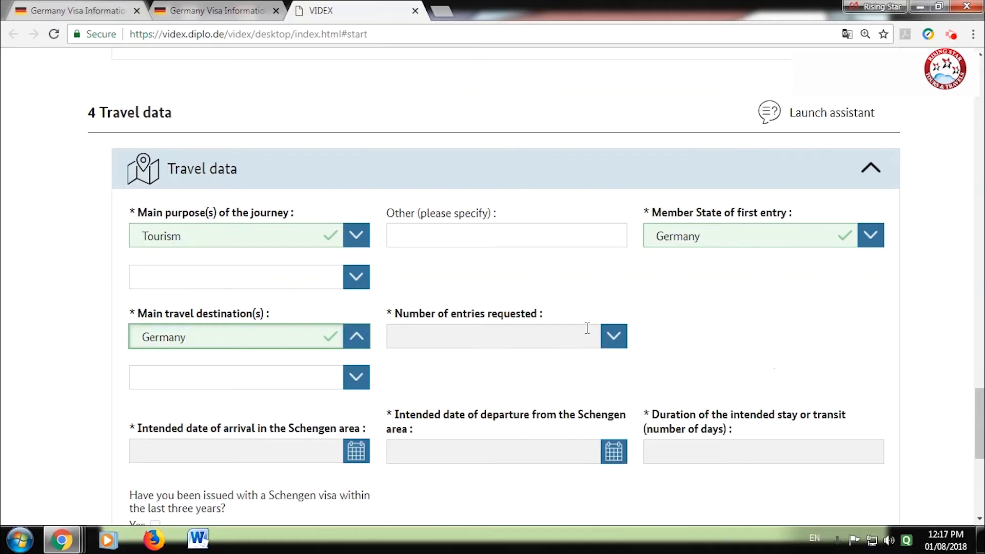
- Request a Single entry and set the intended date of arrival in the Schengen area to 31.08.2018
{"action": "left_click", "coordinate": [614, 336]}
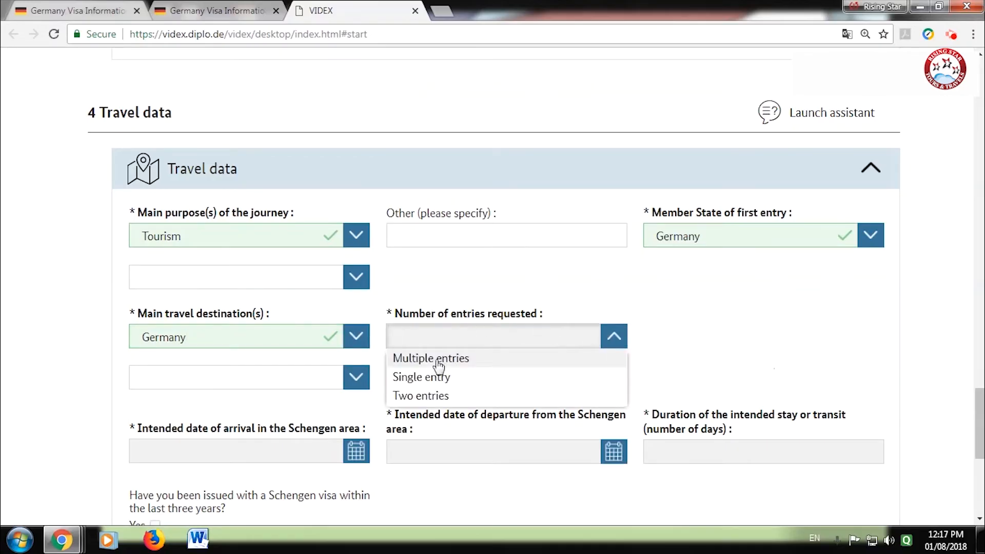
{"action": "left_click", "coordinate": [428, 377]}
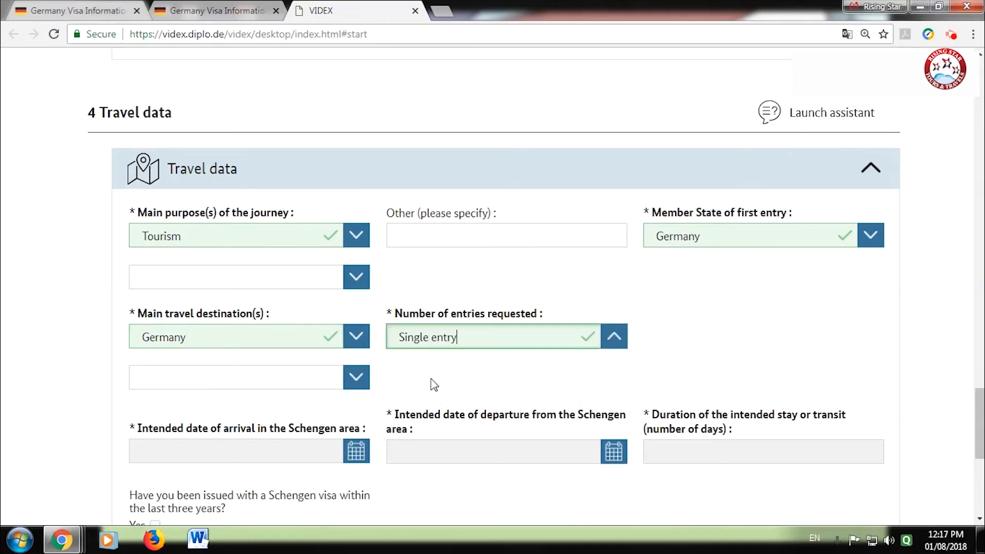
{"action": "scroll", "coordinate": [262, 392], "scroll_direction": "down", "scroll_amount": 1}
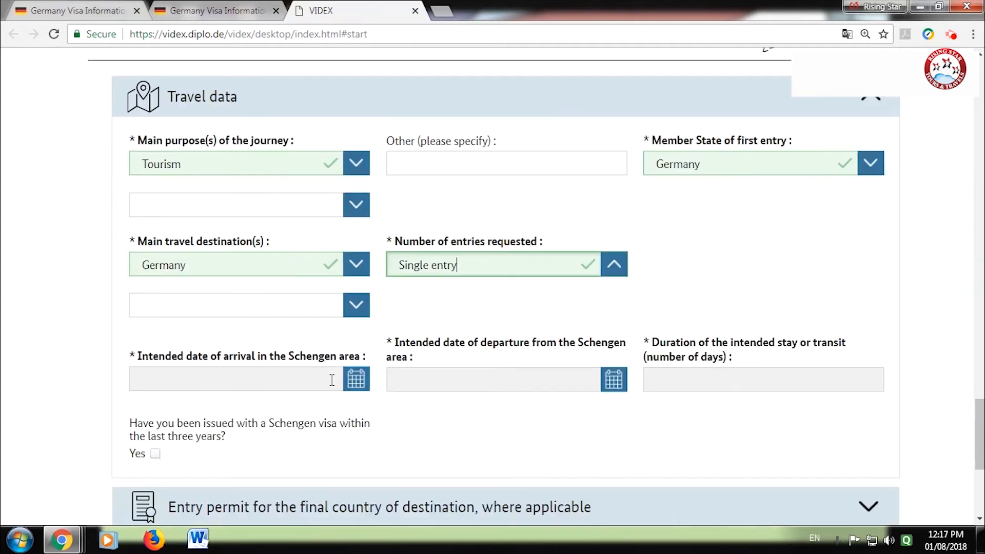
{"action": "left_click", "coordinate": [356, 380]}
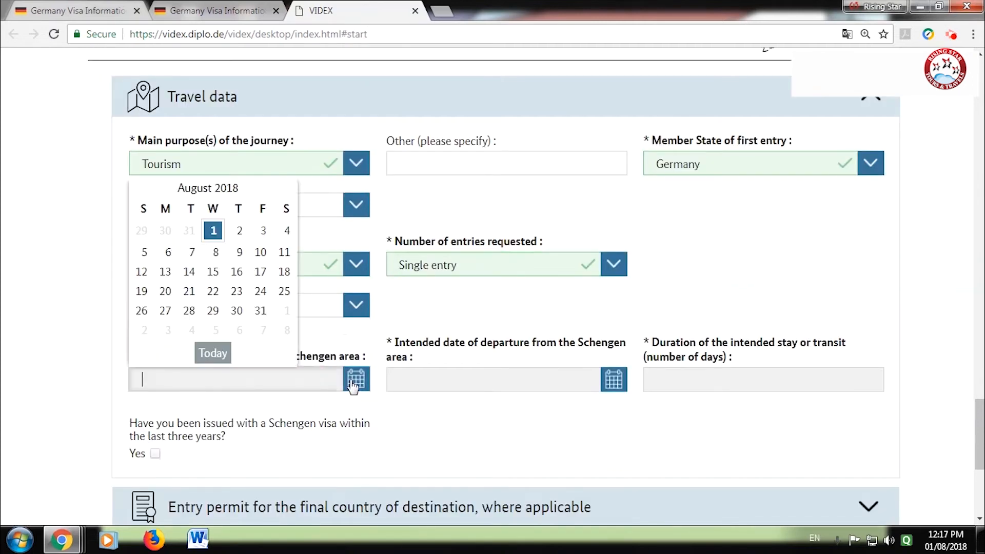
{"action": "left_click", "coordinate": [260, 310]}
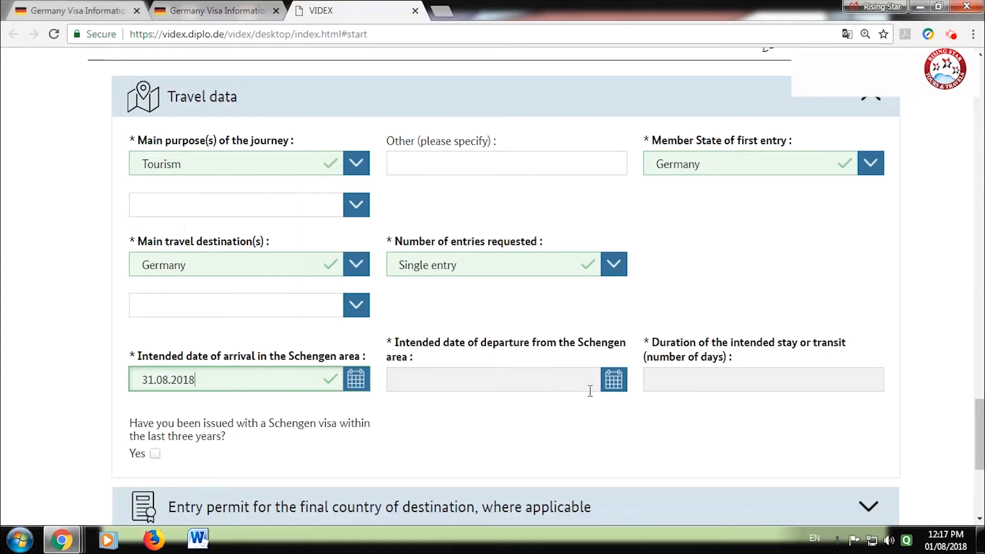
- Set the intended date of departure from the Schengen area to 05.09.2018 and the duration of the stay to 6 days
{"action": "left_click", "coordinate": [614, 390]}
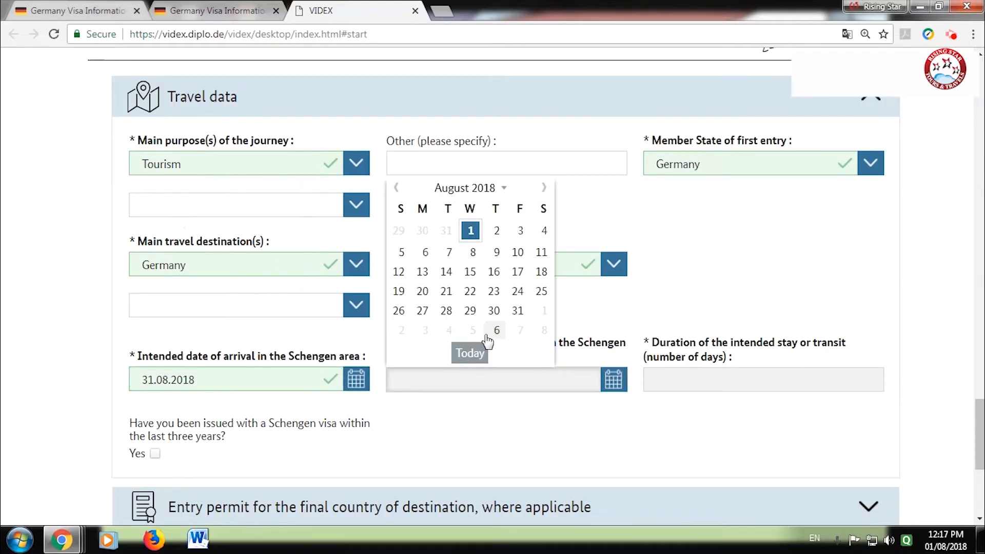
{"action": "left_click", "coordinate": [543, 187]}
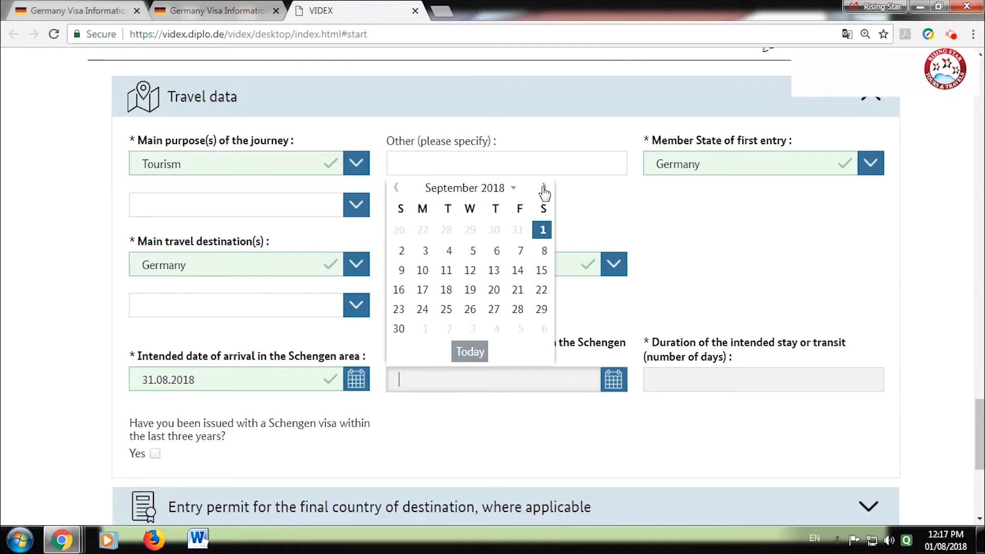
{"action": "left_click", "coordinate": [469, 254]}
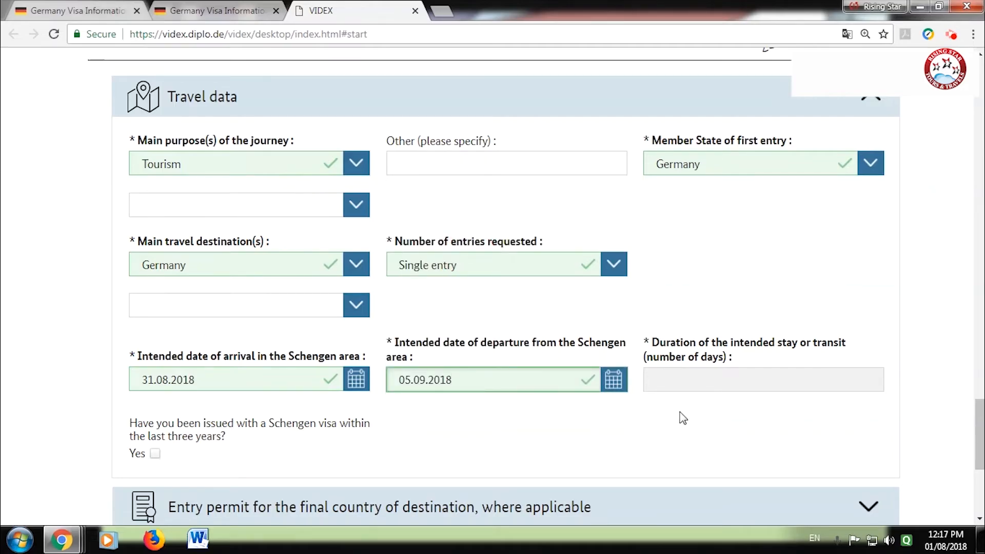
{"action": "left_click", "coordinate": [689, 380]}
{"action": "type", "text": "06"}
{"action": "left_click", "coordinate": [667, 422]}
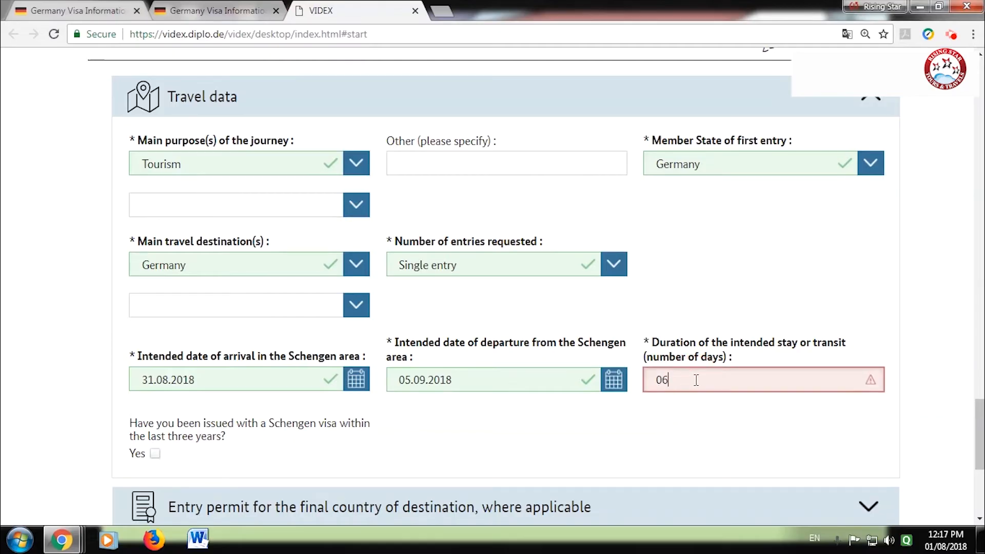
{"action": "type", "text": "6"}
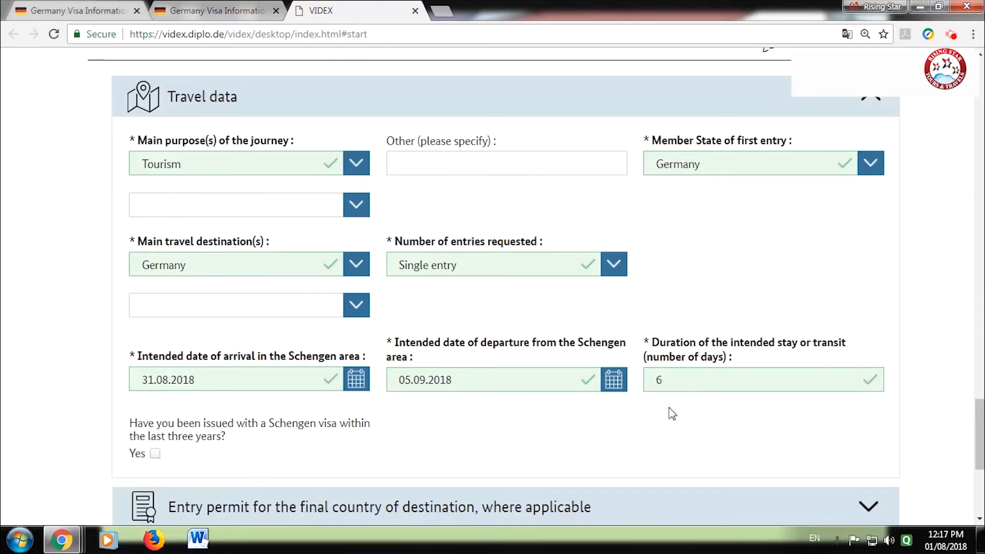
- Expand the section on the entry permit for the final country of destination and view its fields
{"action": "scroll", "coordinate": [672, 413], "scroll_direction": "down", "scroll_amount": 3}
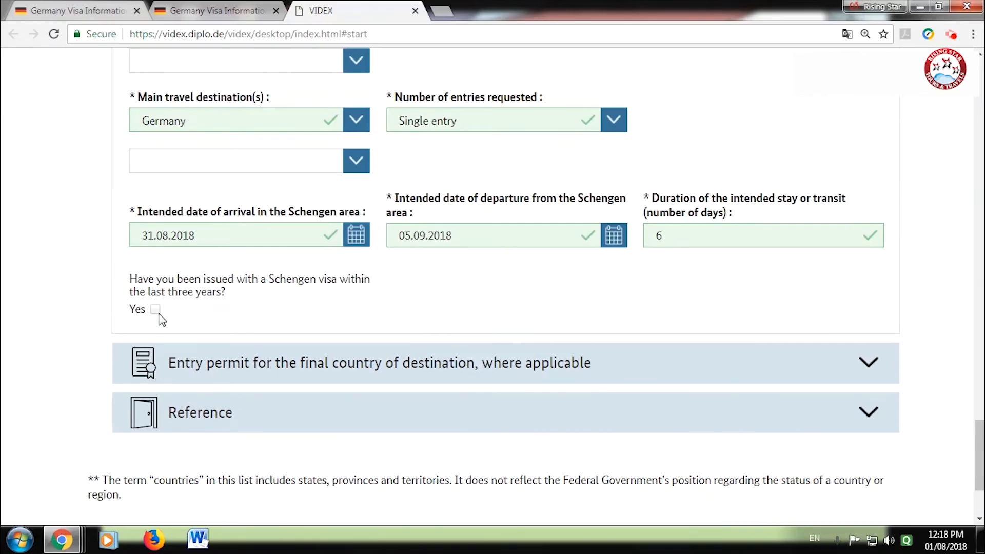
{"action": "left_click", "coordinate": [866, 363]}
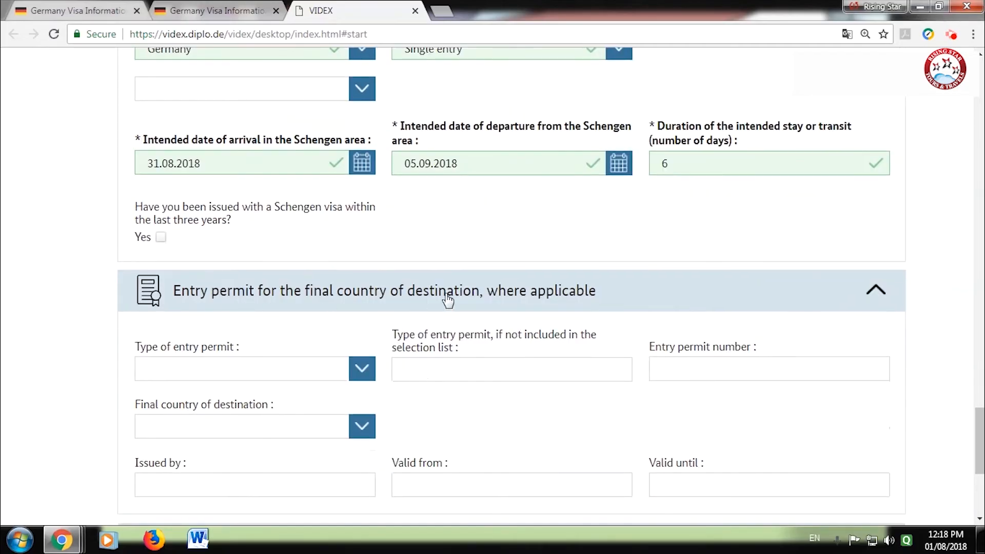
{"action": "left_click", "coordinate": [366, 375]}
{"action": "scroll", "coordinate": [200, 314], "scroll_direction": "down", "scroll_amount": 3}
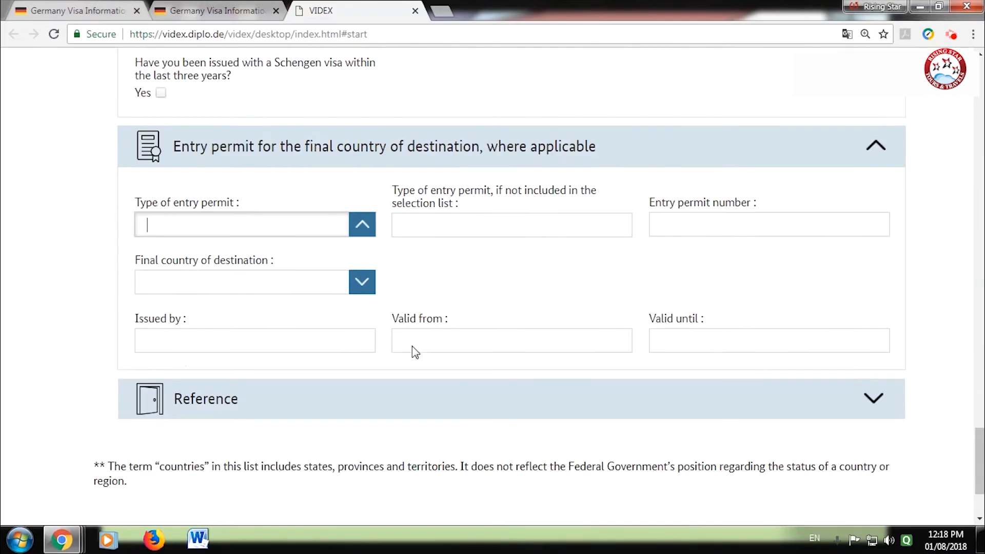
- Expand the Reference section, choose Hotel as the type of reference and enter YOUR HOTEL NAME as its name
{"action": "left_click", "coordinate": [873, 327]}
{"action": "scroll", "coordinate": [456, 374], "scroll_direction": "down", "scroll_amount": 3}
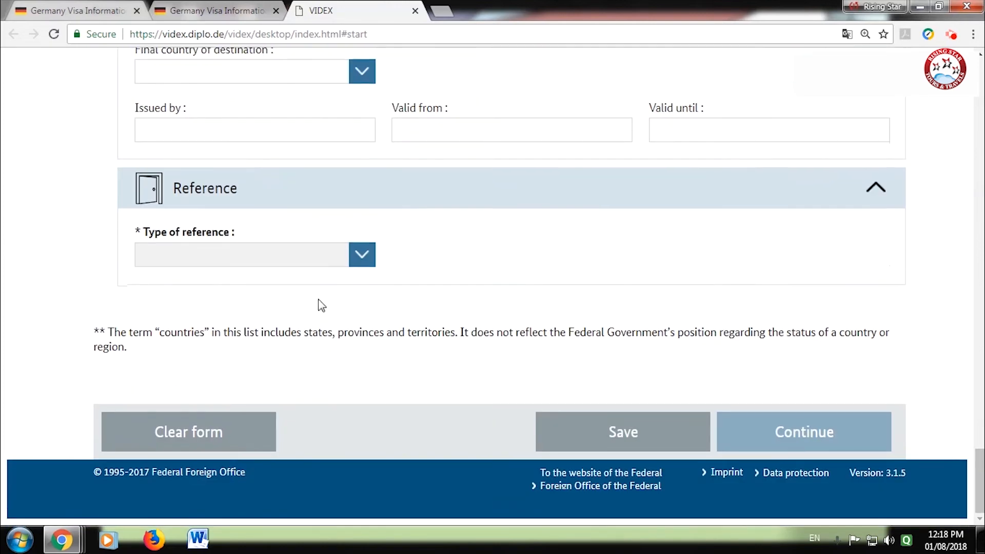
{"action": "left_click", "coordinate": [373, 252]}
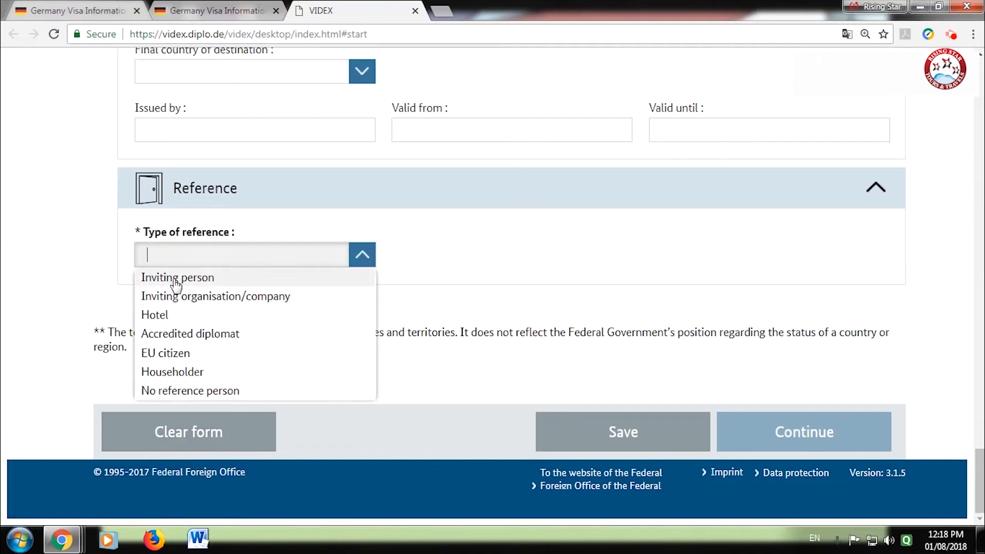
{"action": "left_click", "coordinate": [172, 315]}
{"action": "left_click", "coordinate": [201, 318]}
{"action": "type", "text": "YOUR HOTEL NA"}
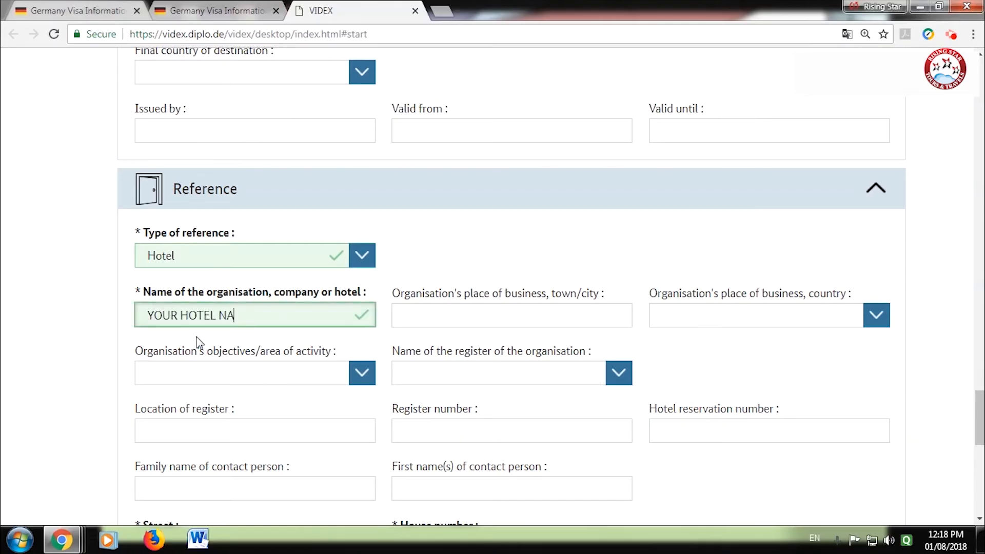
{"action": "type", "text": "ME"}
- Fill in the hotel's street, house number and postal code in the Reference section
{"action": "scroll", "coordinate": [494, 354], "scroll_direction": "down", "scroll_amount": 1}
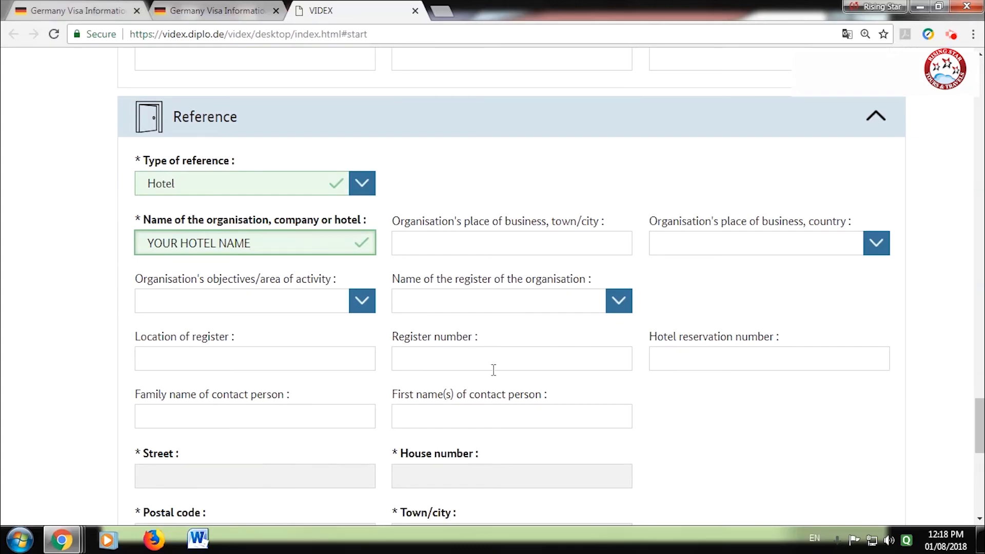
{"action": "scroll", "coordinate": [274, 346], "scroll_direction": "down", "scroll_amount": 1}
{"action": "left_click", "coordinate": [184, 400]}
{"action": "type", "text": "ABCD"}
{"action": "key", "text": "Tab"}
{"action": "type", "text": "1234"}
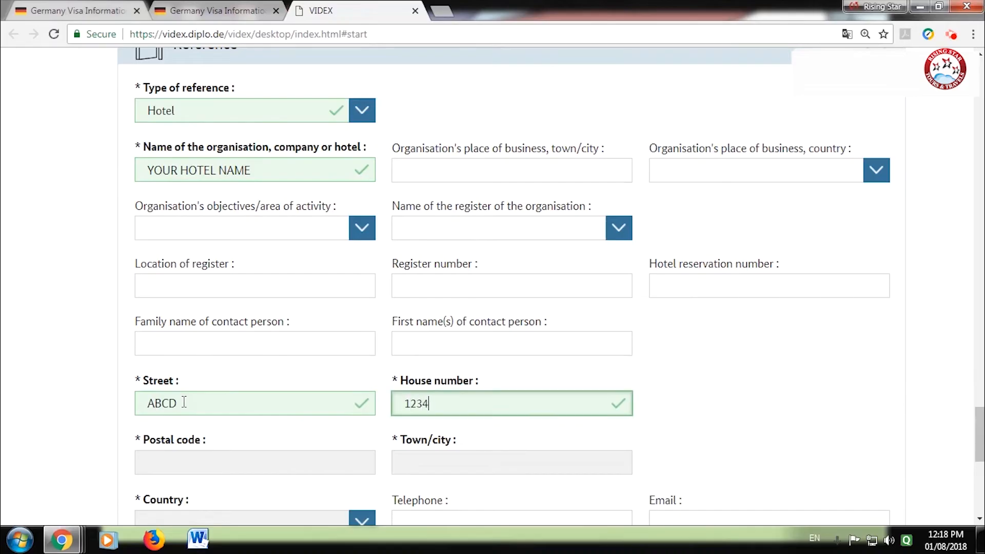
{"action": "left_click", "coordinate": [185, 462]}
{"action": "type", "text": "12345"}
- Enter XYZ as the hotel's town/city in the Reference section
{"action": "left_click", "coordinate": [441, 454]}
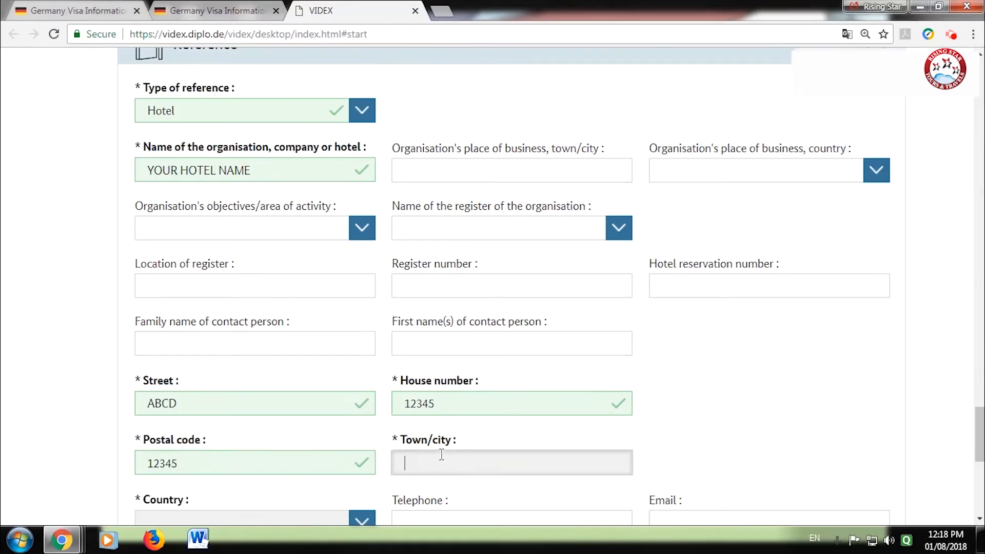
{"action": "type", "text": "FRA"}
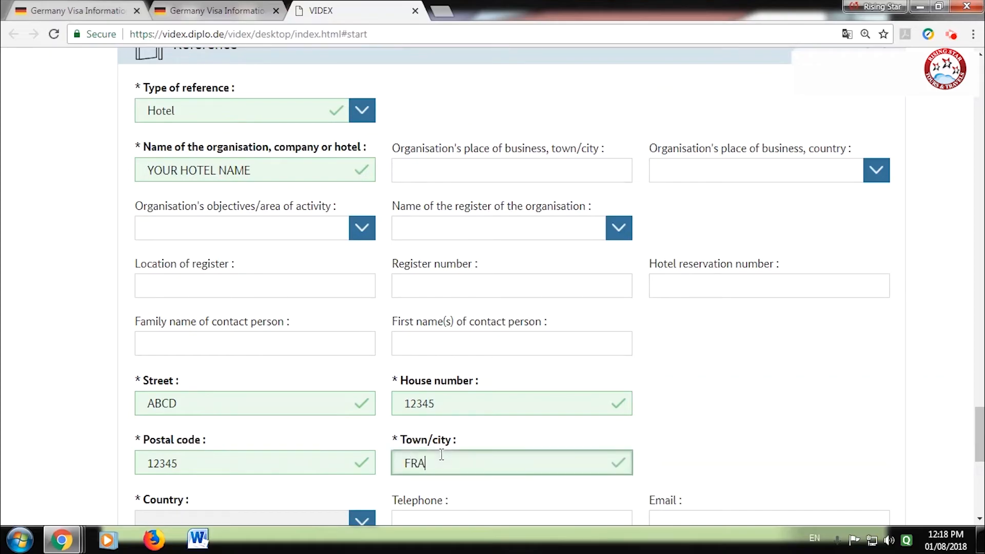
{"action": "key", "text": "BackSpace"}
{"action": "key", "text": "BackSpace"}
{"action": "key", "text": "BackSpace"}
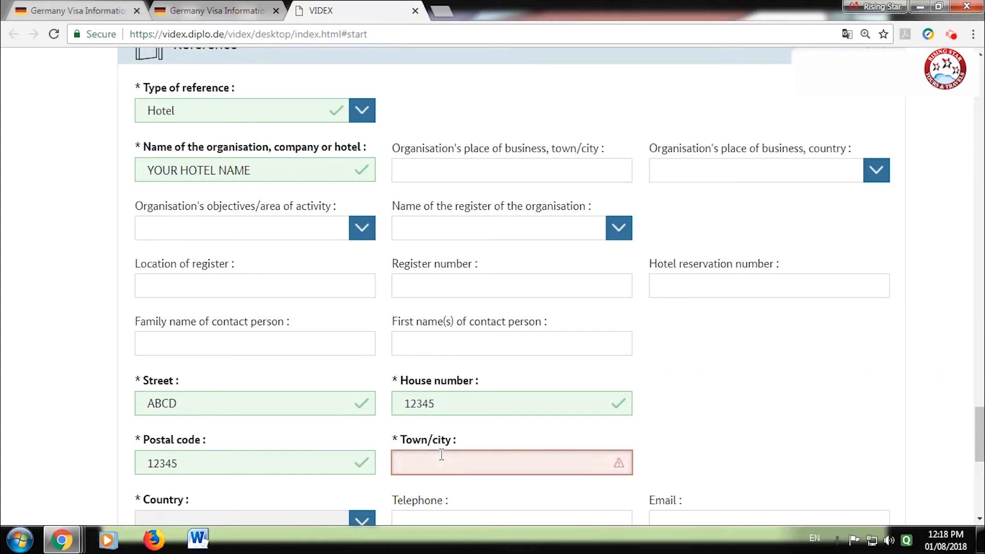
{"action": "type", "text": "XY"}
{"action": "key", "text": "BackSpace"}
{"action": "key", "text": "BackSpace"}
{"action": "type", "text": "XYZ"}
- Select Germany as the hotel's country and fill in the hotel's telephone number and email address
{"action": "scroll", "coordinate": [418, 468], "scroll_direction": "down", "scroll_amount": 2}
{"action": "left_click", "coordinate": [369, 457]}
{"action": "type", "text": "Ger"}
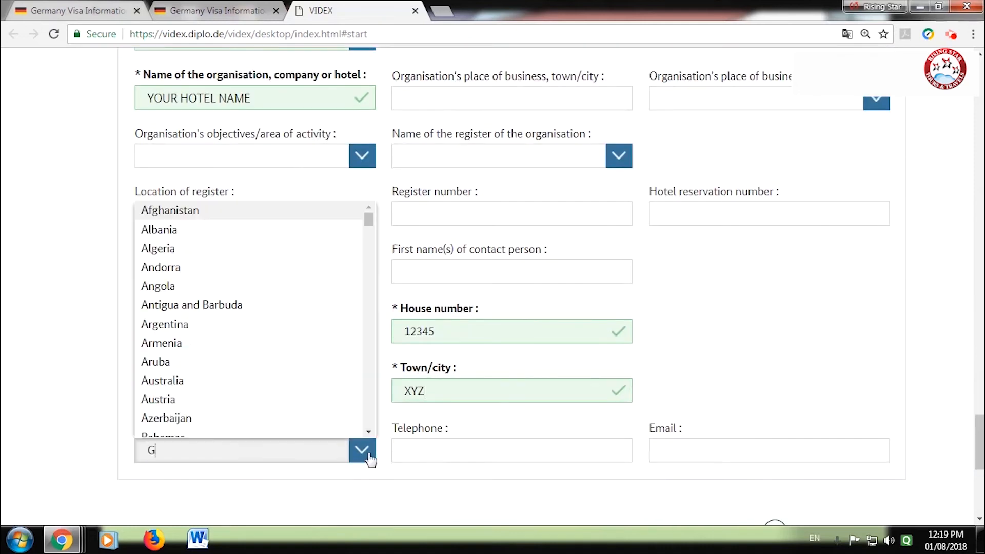
{"action": "key", "text": "Tab"}
{"action": "type", "text": "123456789"}
{"action": "key", "text": "Tab"}
{"action": "type", "text": "ABC@123.COM"}
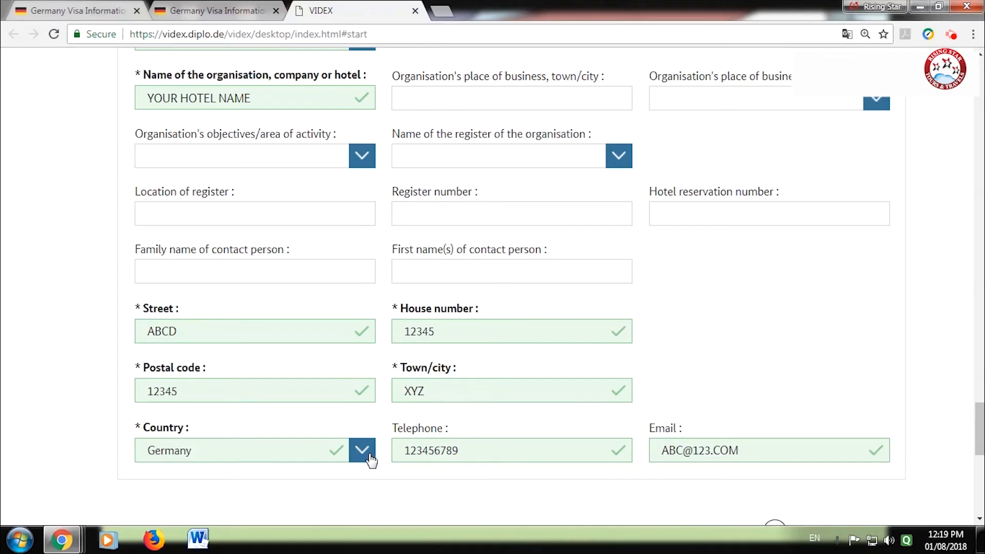
- Mark the travel and living costs during the stay as covered by the applicant him/herself
{"action": "scroll", "coordinate": [371, 460], "scroll_direction": "down", "scroll_amount": 5}
{"action": "scroll", "coordinate": [359, 405], "scroll_direction": "down", "scroll_amount": 1}
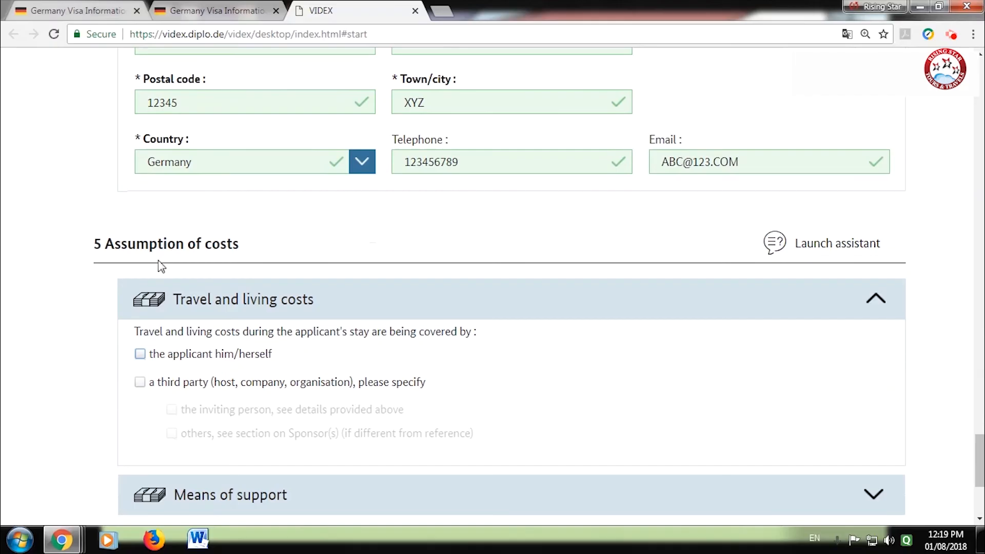
{"action": "scroll", "coordinate": [636, 356], "scroll_direction": "down", "scroll_amount": 1}
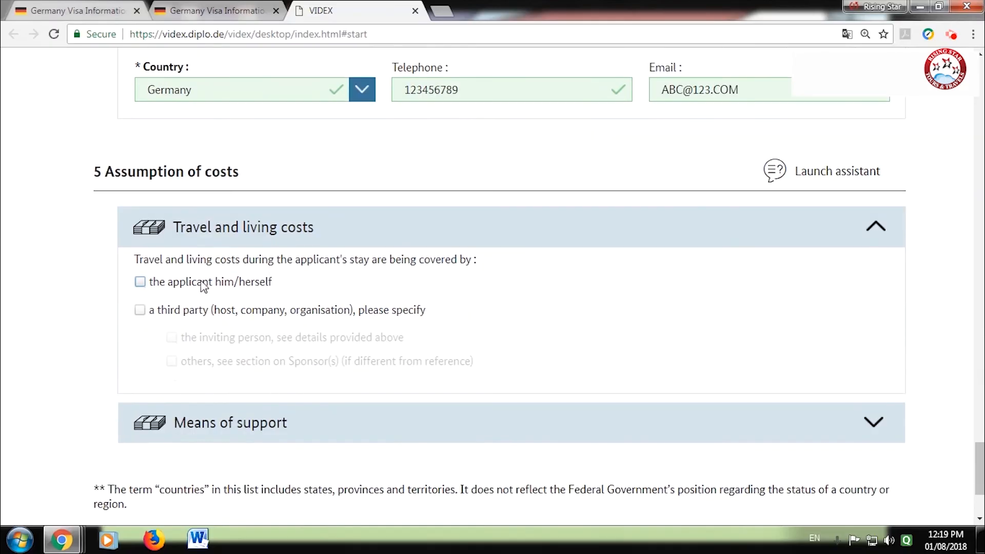
{"action": "left_click", "coordinate": [140, 282]}
- Expand Means of support and select Cash, Accommodation paid in advance, Transport paid in advance and Other, specified as TRAVEL INSURANCE
{"action": "scroll", "coordinate": [278, 308], "scroll_direction": "down", "scroll_amount": 1}
{"action": "left_click", "coordinate": [873, 350]}
{"action": "scroll", "coordinate": [569, 359], "scroll_direction": "down", "scroll_amount": 1}
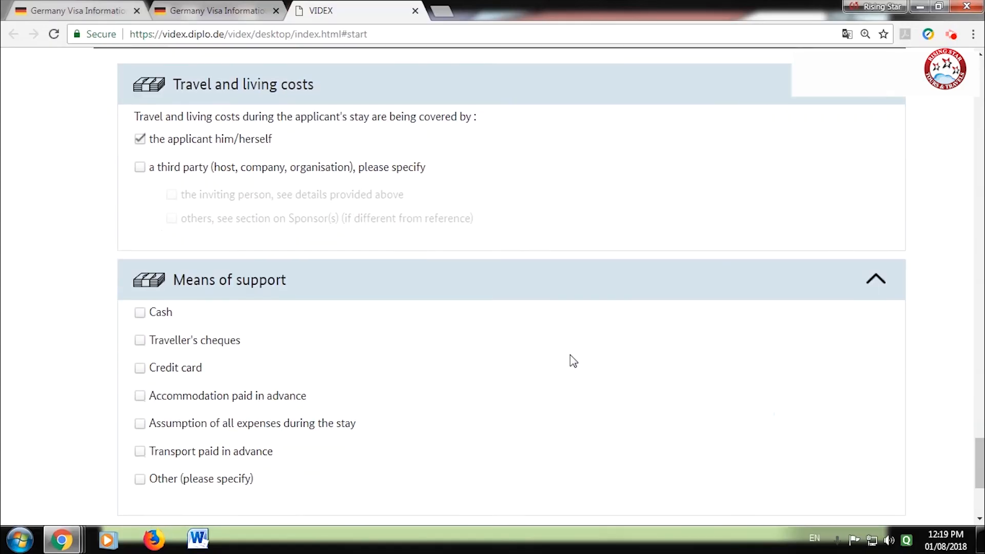
{"action": "scroll", "coordinate": [163, 382], "scroll_direction": "down", "scroll_amount": 1}
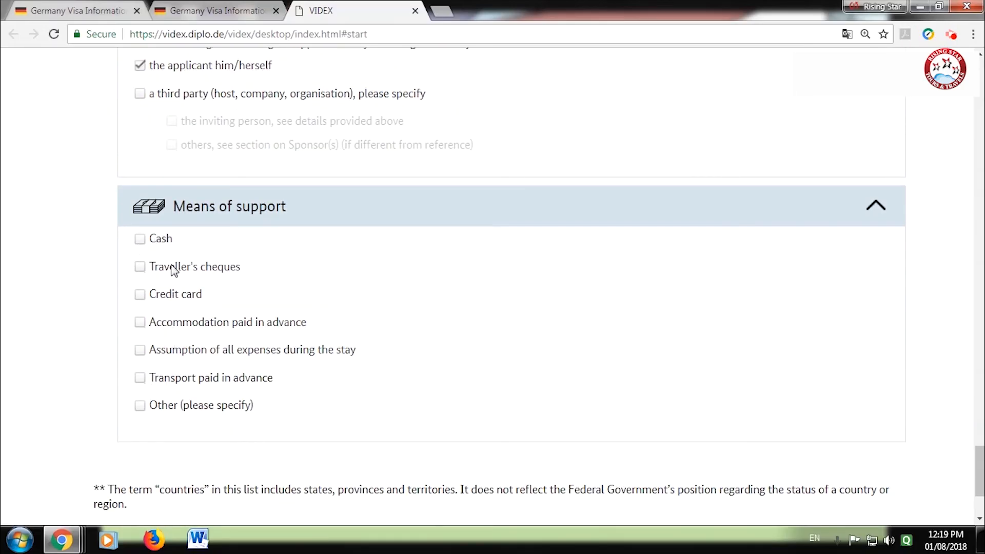
{"action": "left_click", "coordinate": [140, 238]}
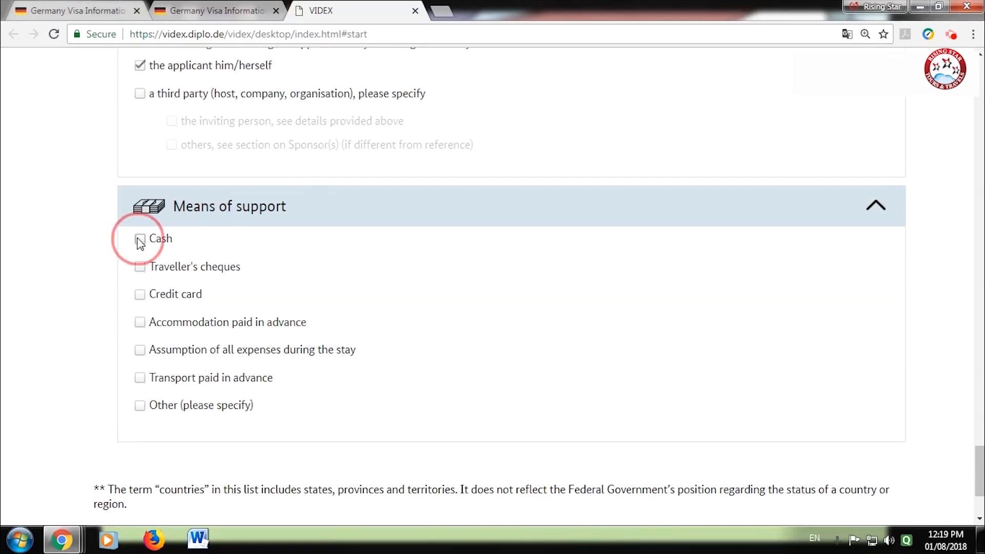
{"action": "left_click", "coordinate": [139, 322]}
{"action": "left_click", "coordinate": [139, 377]}
{"action": "left_click", "coordinate": [140, 405]}
{"action": "left_click", "coordinate": [183, 431]}
{"action": "type", "text": "TRAVEL INSURANCE"}
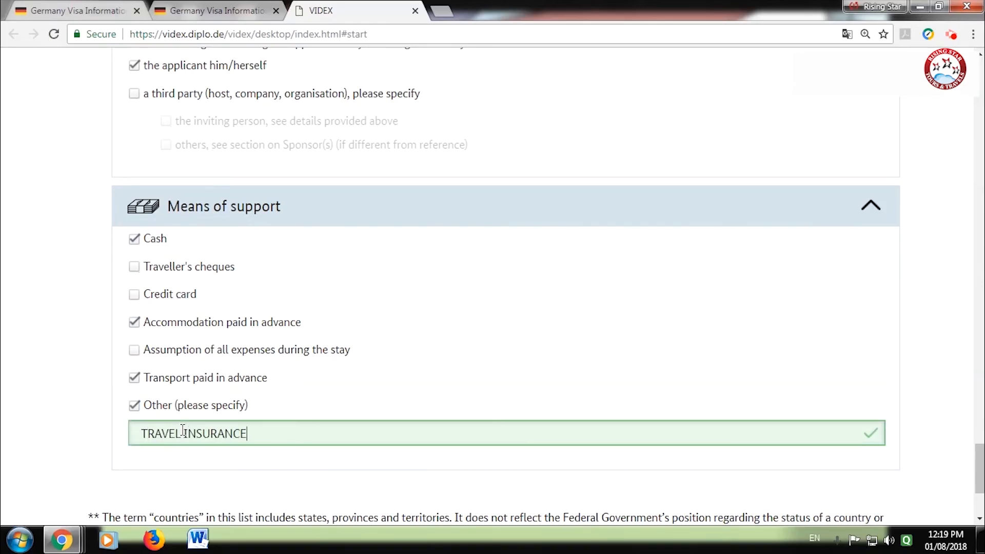
- Continue with the completed form to have its data checked and download the visa application as a PDF
{"action": "scroll", "coordinate": [179, 436], "scroll_direction": "down", "scroll_amount": 3}
{"action": "scroll", "coordinate": [600, 383], "scroll_direction": "up", "scroll_amount": 3}
{"action": "scroll", "coordinate": [615, 388], "scroll_direction": "down", "scroll_amount": 3}
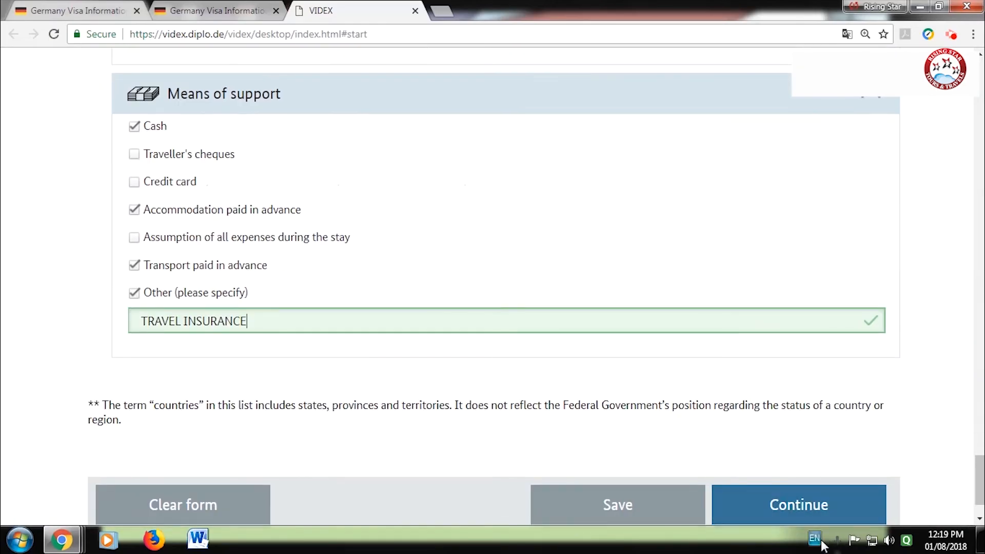
{"action": "left_click", "coordinate": [796, 507]}
{"action": "left_click", "coordinate": [436, 341]}
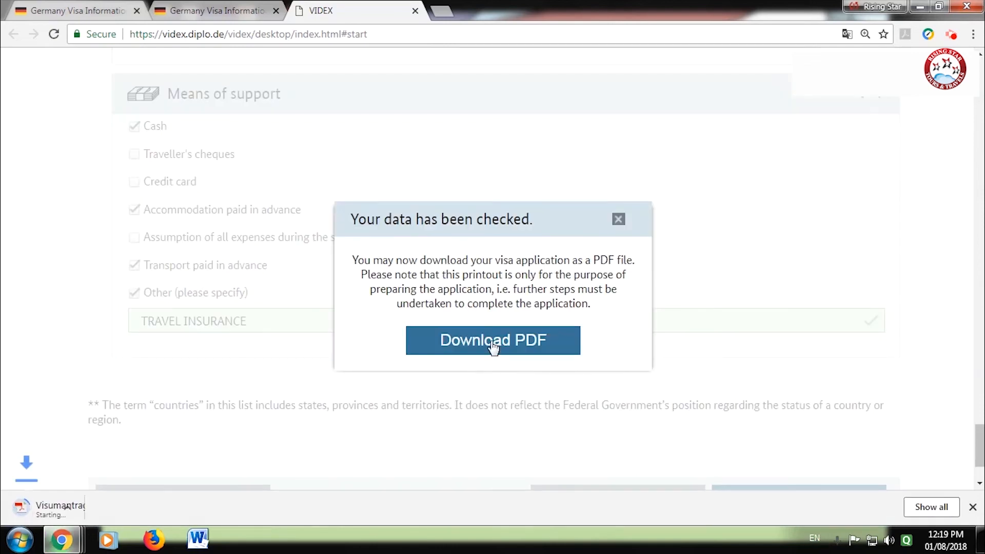